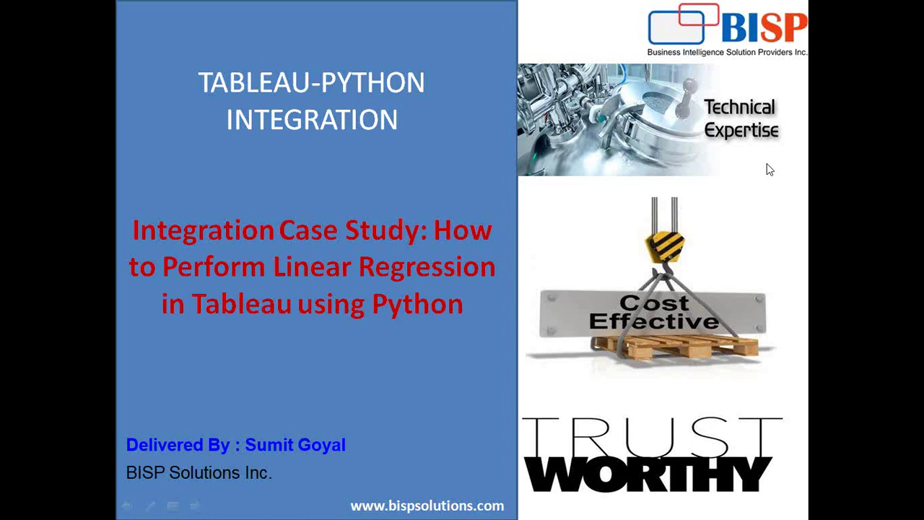
- Switch to the Windows 7 virtual machine, minimize Tableau there and close the open command prompt window
key(super)
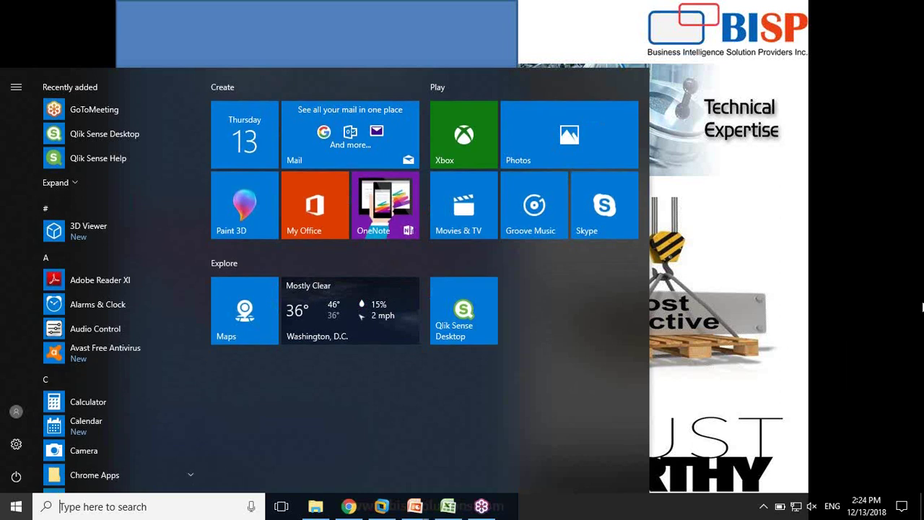
click(449, 510)
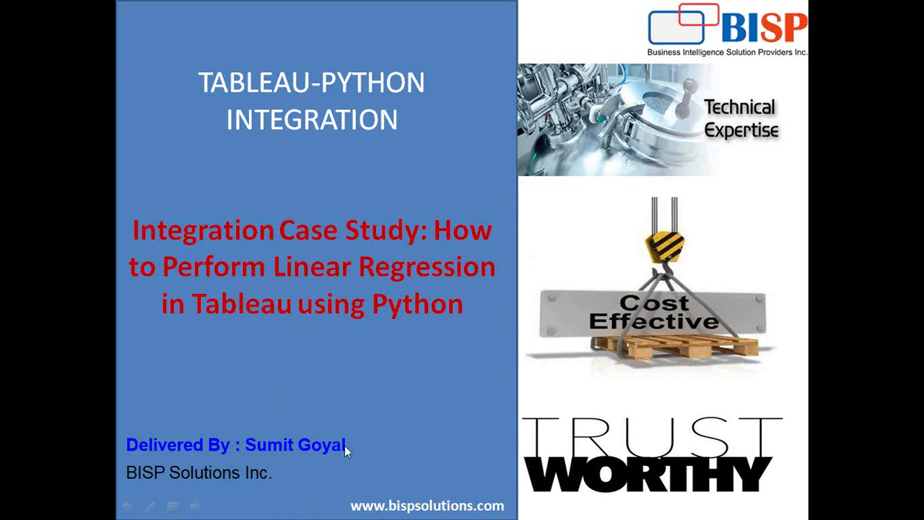
key(super)
click(381, 507)
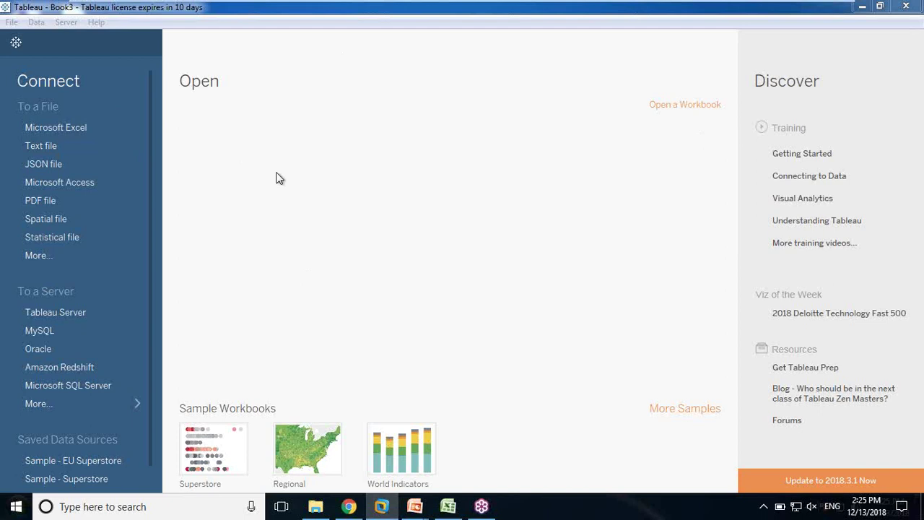
click(863, 7)
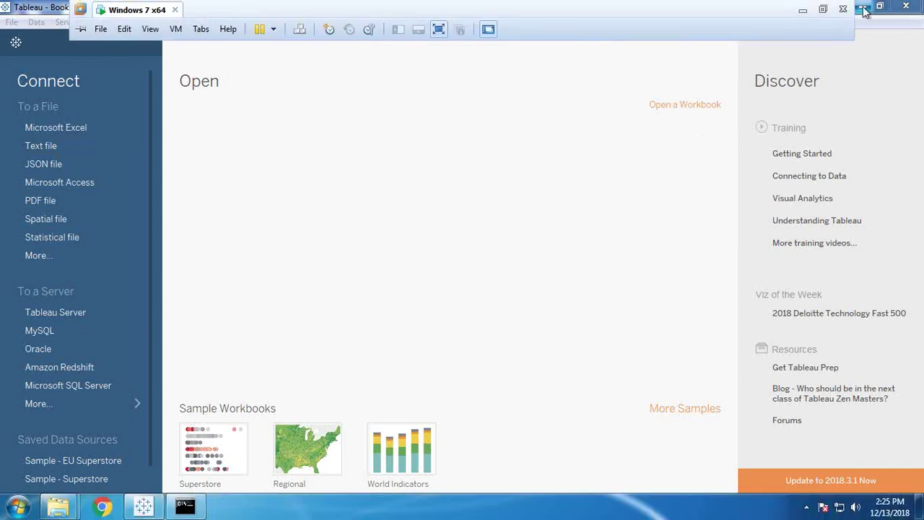
click(476, 60)
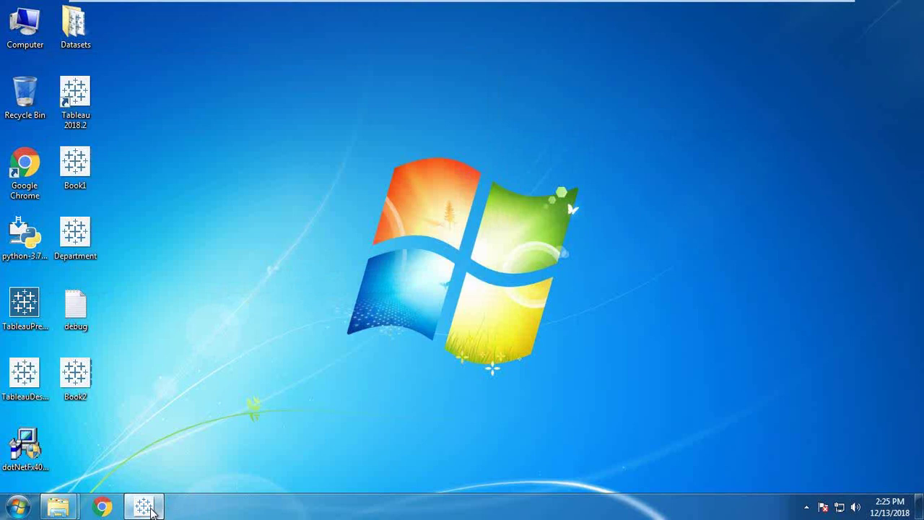
- Open a new command prompt and start Python to check the installed version
mouse_move(151, 509)
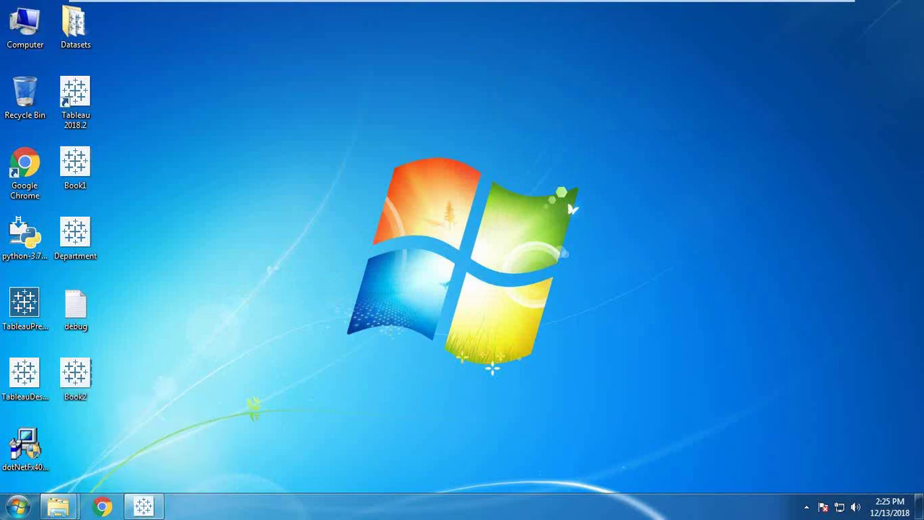
click(11, 510)
text(cmd)
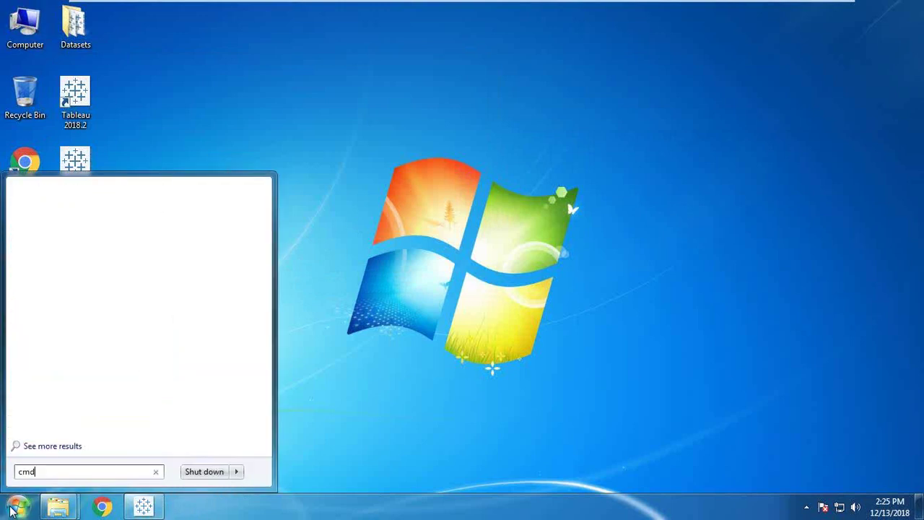
key(Return)
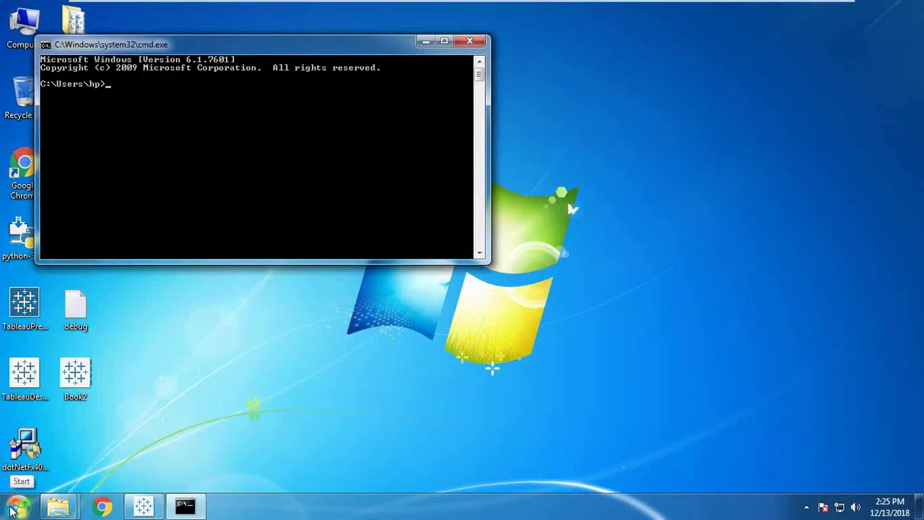
text(python)
key(Return)
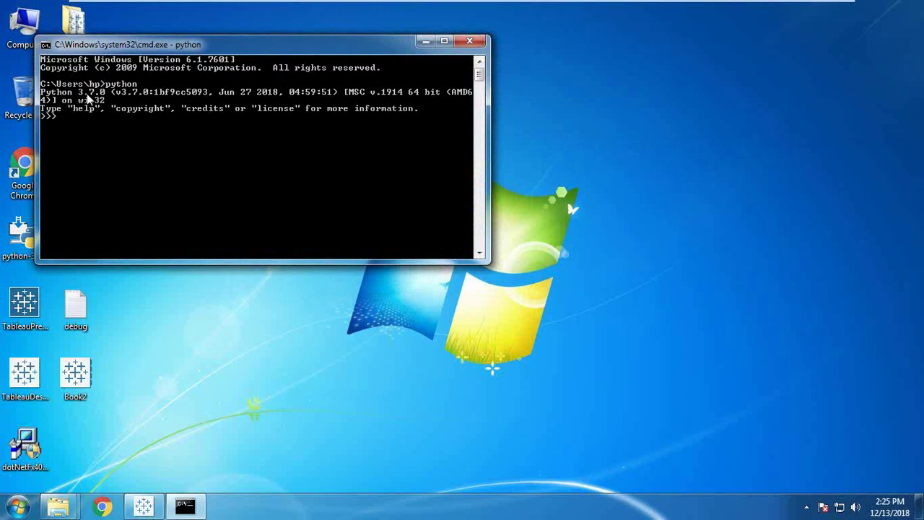
- Exit the Python session with exit(0), clear the console with cls and close it
text(exit(0))
key(Return)
text(clds)
key(Return)
text(cls)
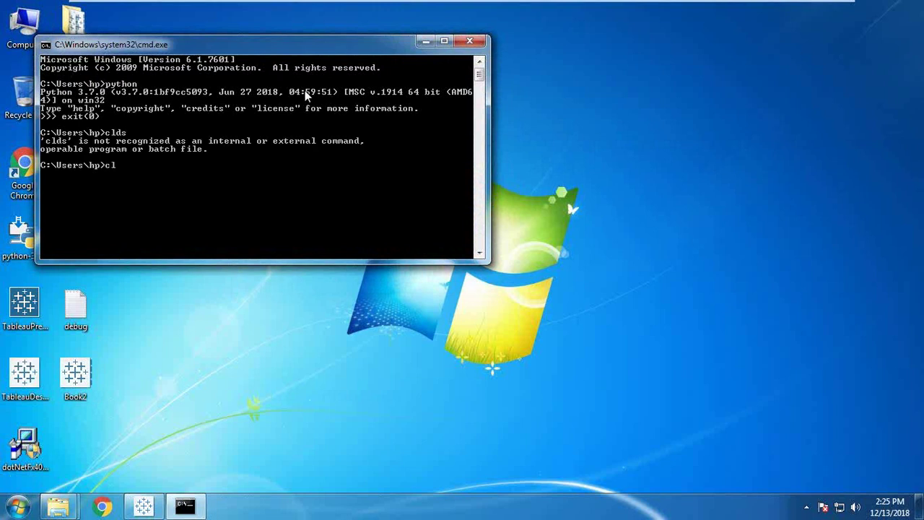
key(Return)
click(470, 42)
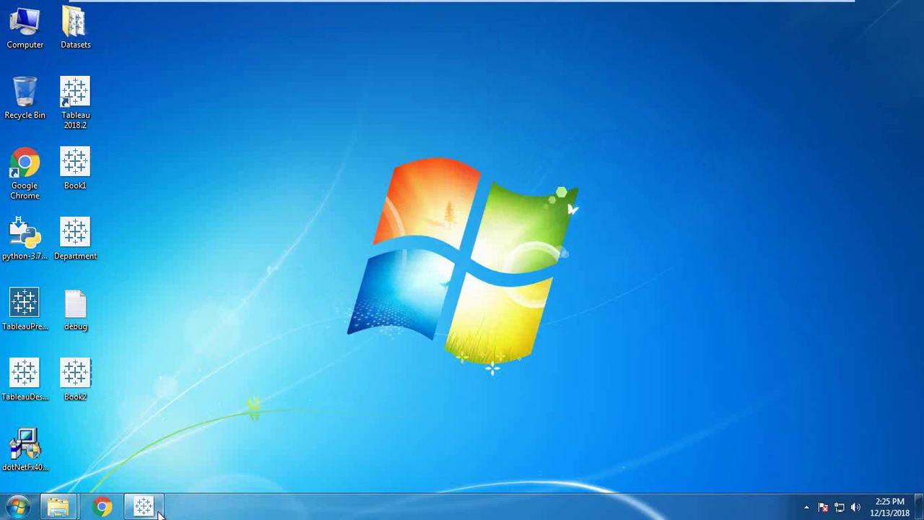
- In Tableau, connect to the Excel workbook FinanceData1 from the Datasets folder and open Sheet 1
mouse_move(153, 511)
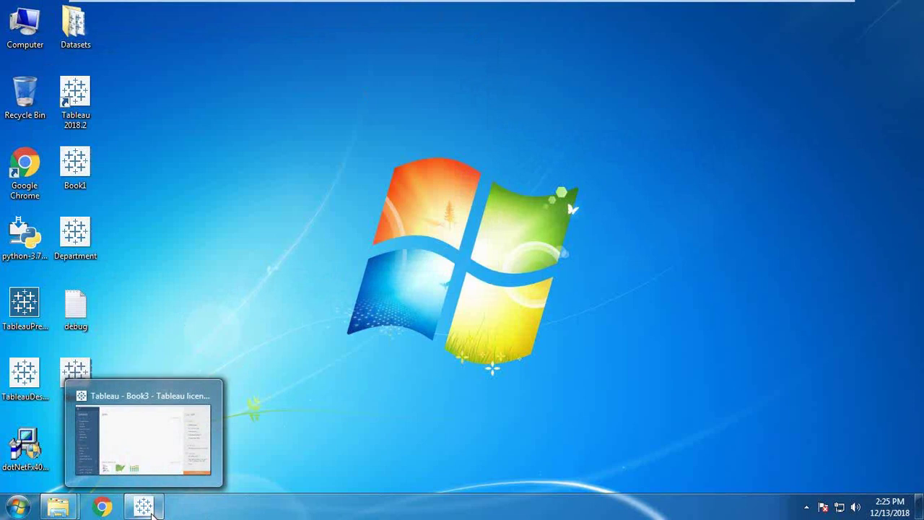
click(152, 509)
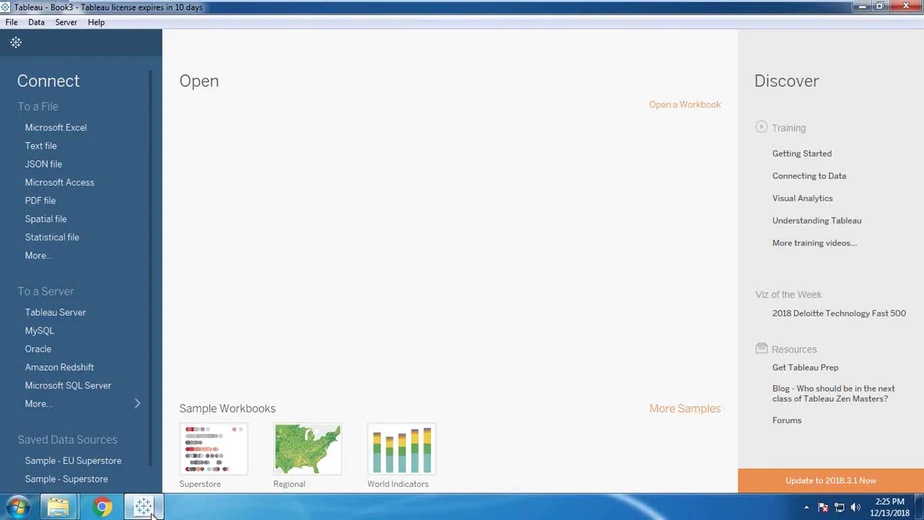
click(46, 130)
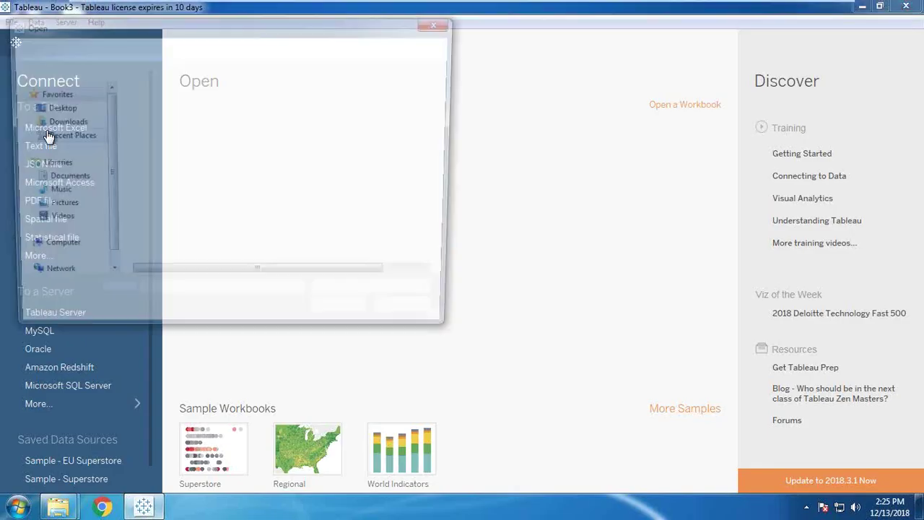
click(177, 152)
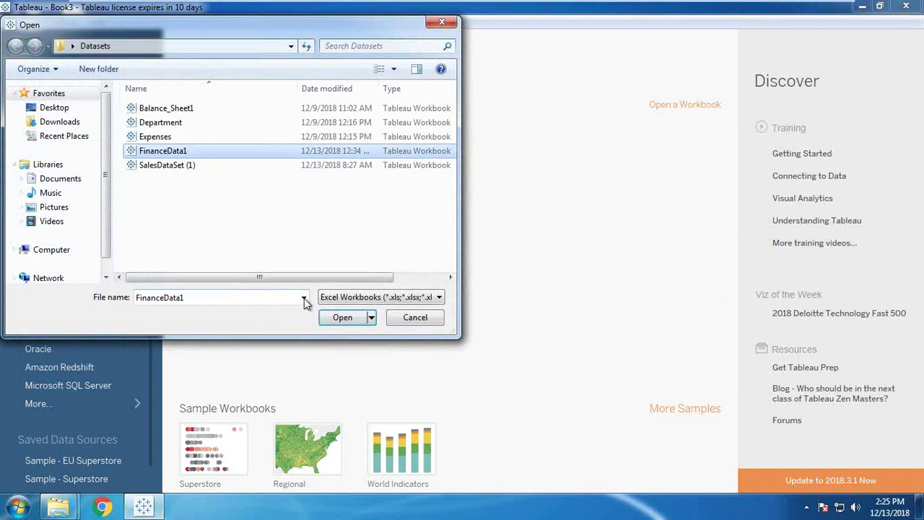
click(346, 319)
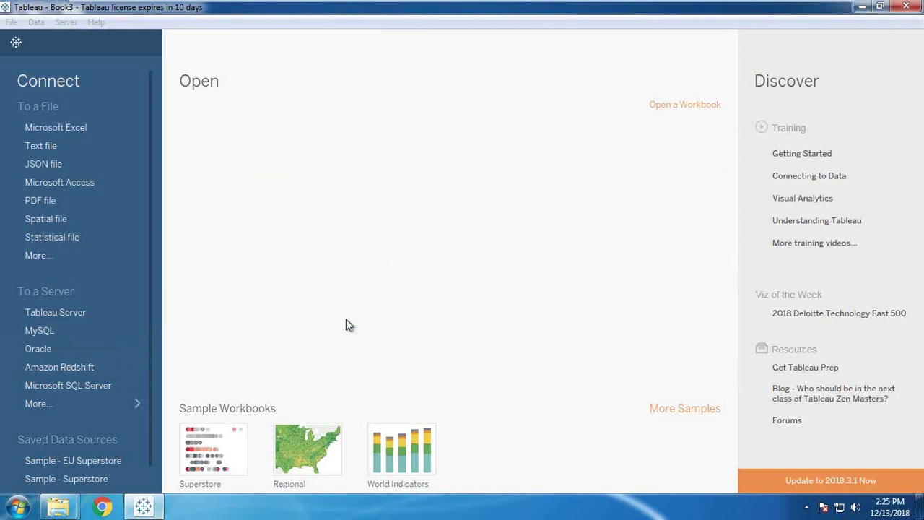
mouse_move(841, 8)
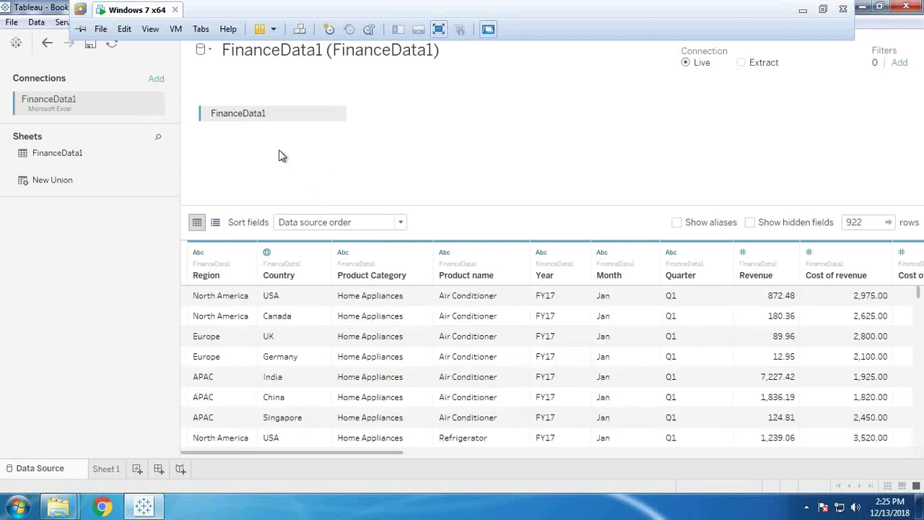
click(106, 471)
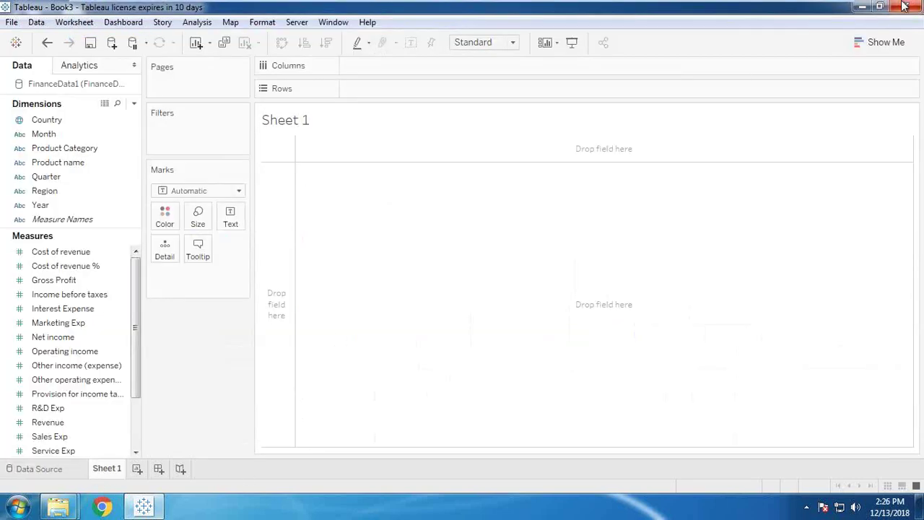
click(823, 9)
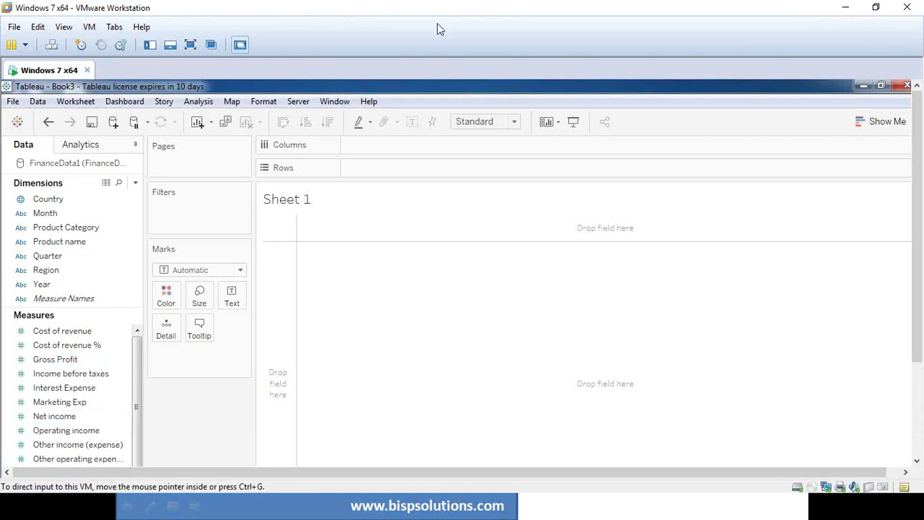
click(190, 45)
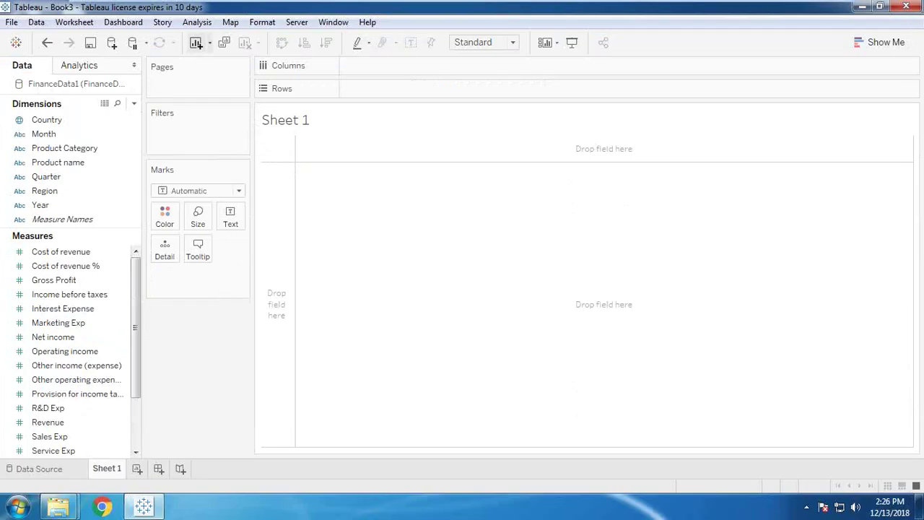
mouse_move(358, 3)
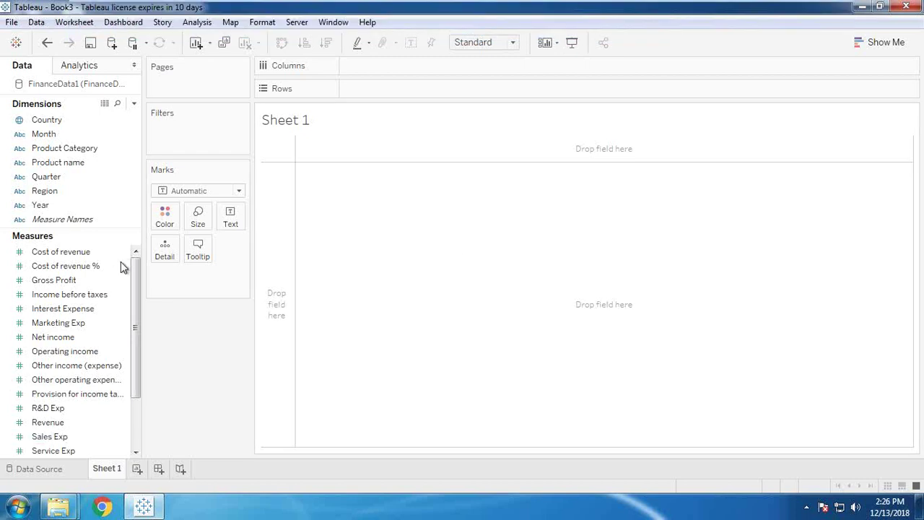
- Plot Revenue on Columns against Gross Profit on Rows in Sheet 1 and inspect the resulting mark
drag(40, 421, 363, 65)
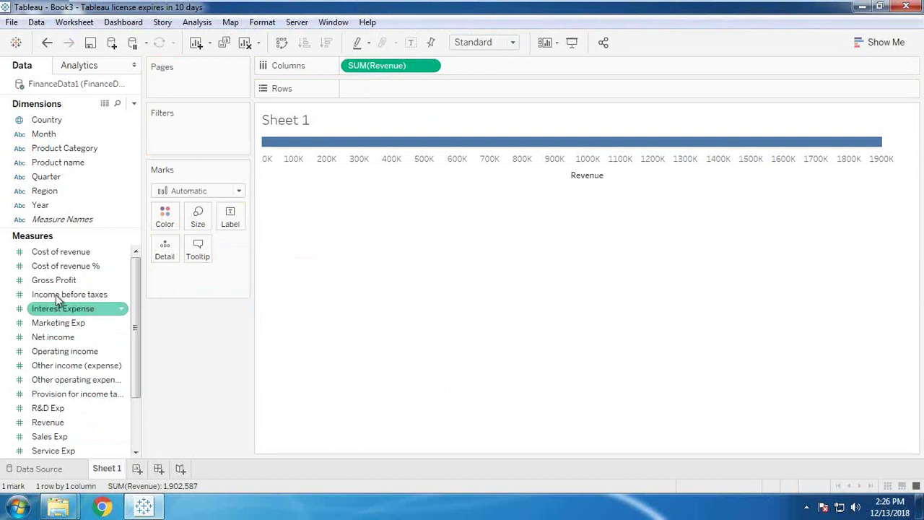
drag(57, 280, 386, 87)
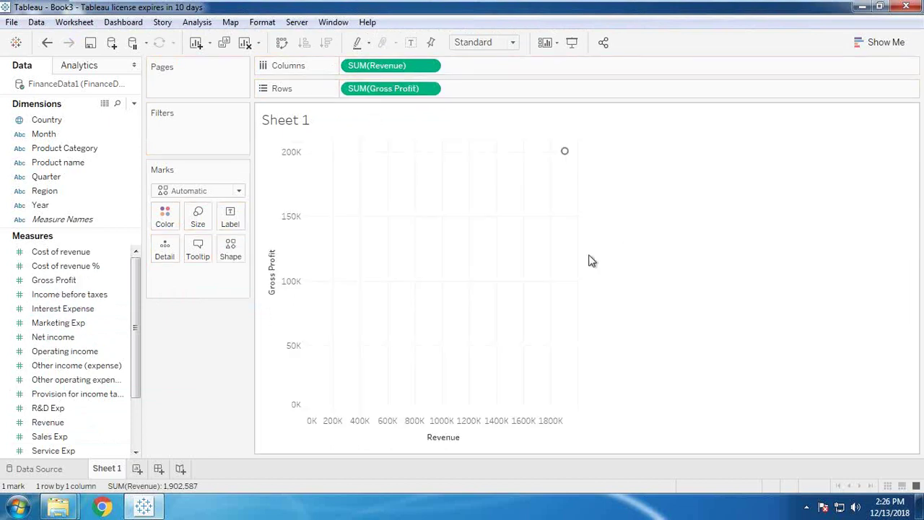
mouse_move(564, 159)
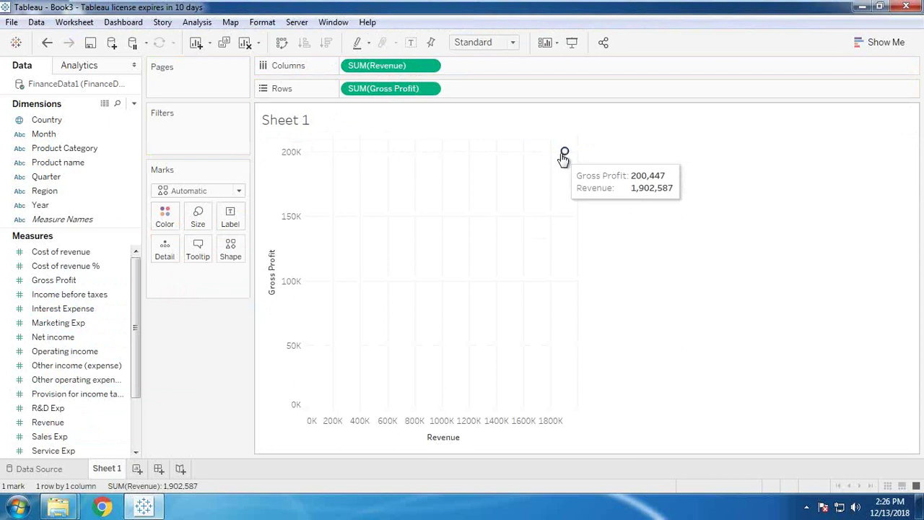
drag(78, 297, 341, 406)
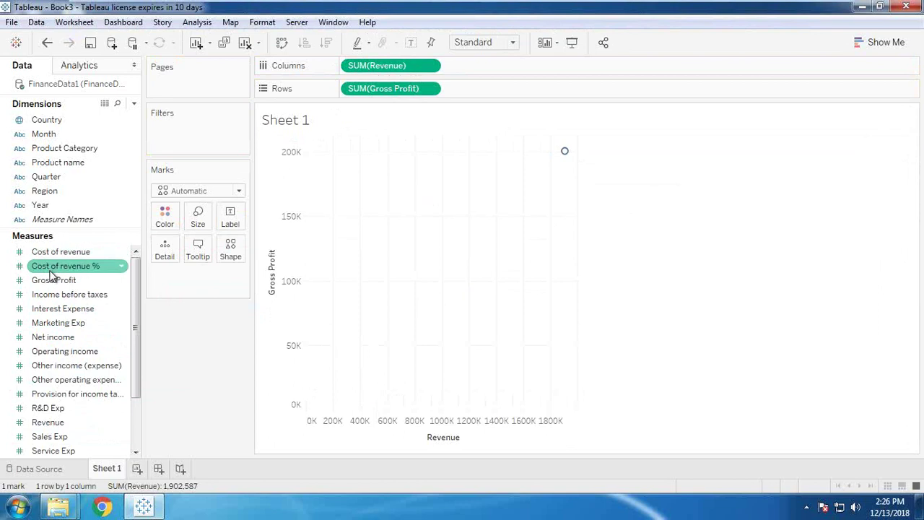
- Duplicate the Gross Profit measure and convert the copy to a dimension
right_click(71, 279)
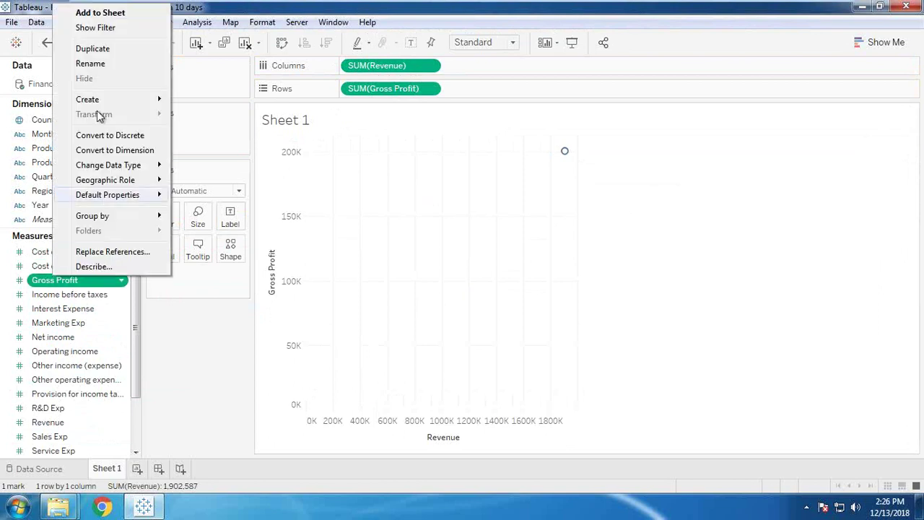
click(83, 50)
right_click(53, 296)
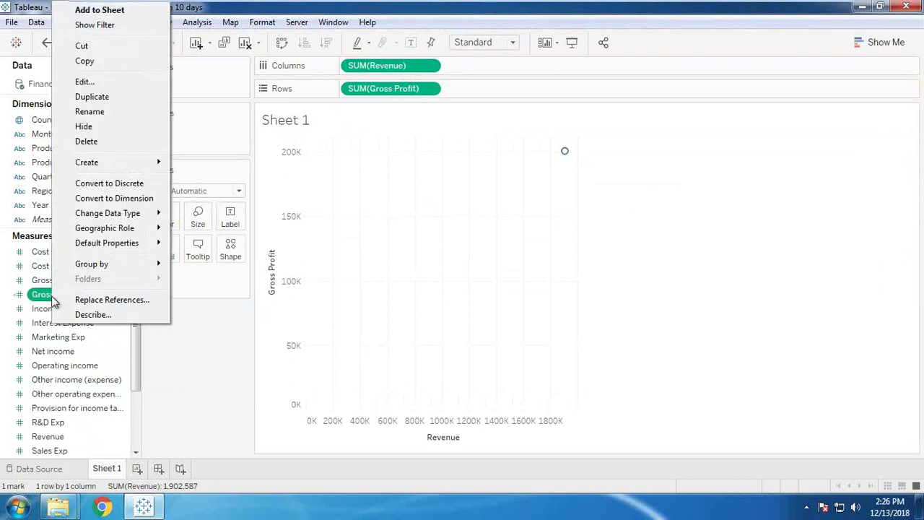
click(116, 198)
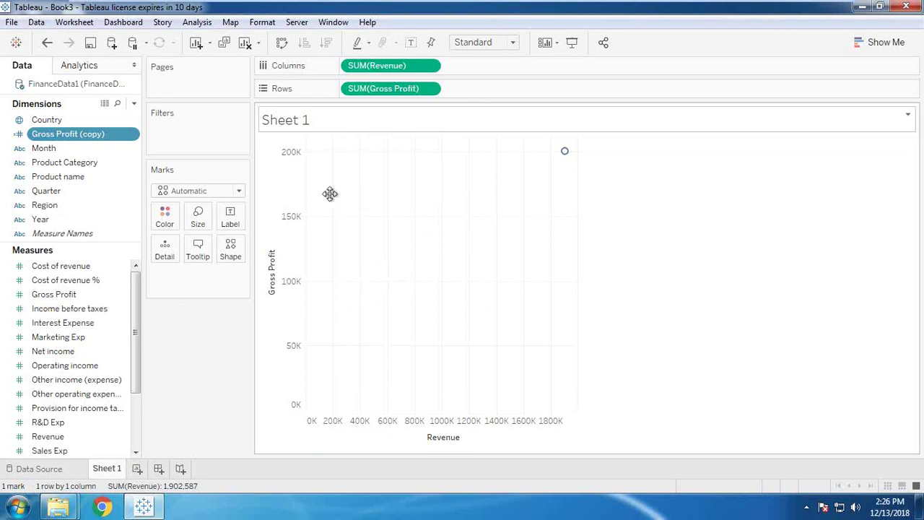
- Try the plot with its rows and columns swapped and restore the original orientation
click(282, 43)
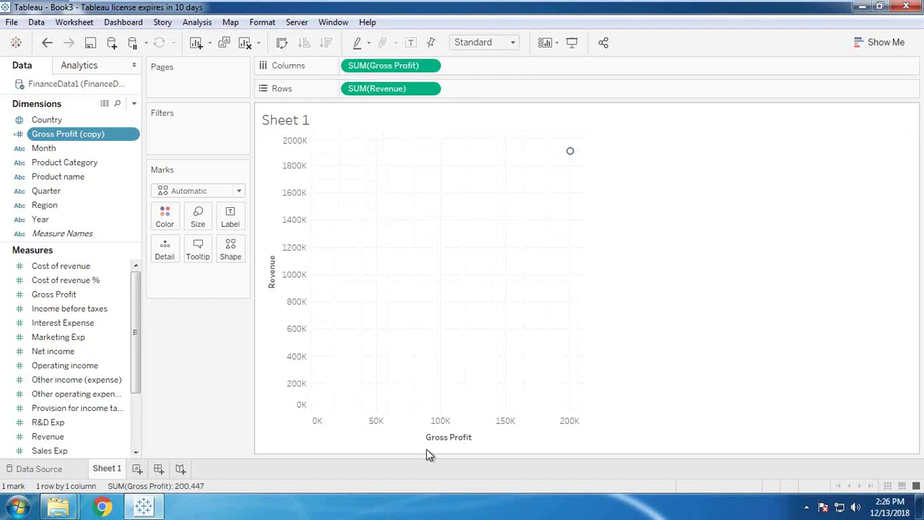
click(281, 44)
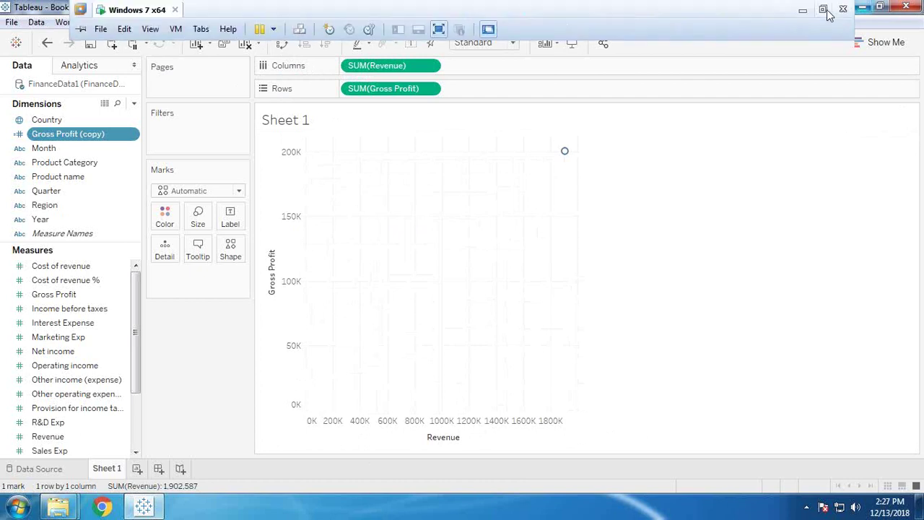
- Add Gross Profit (copy) to the Detail marks and to the filters of the Revenue and Gross Profit plot
click(824, 10)
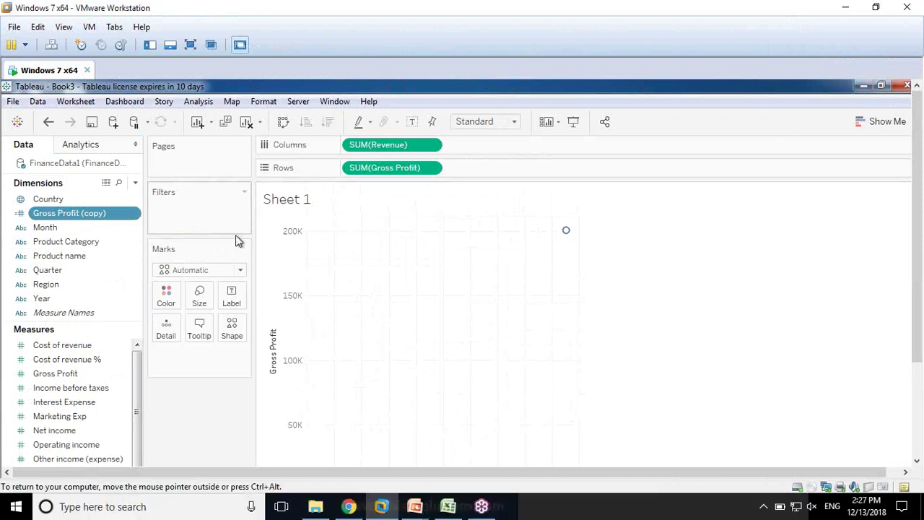
drag(58, 213, 787, 67)
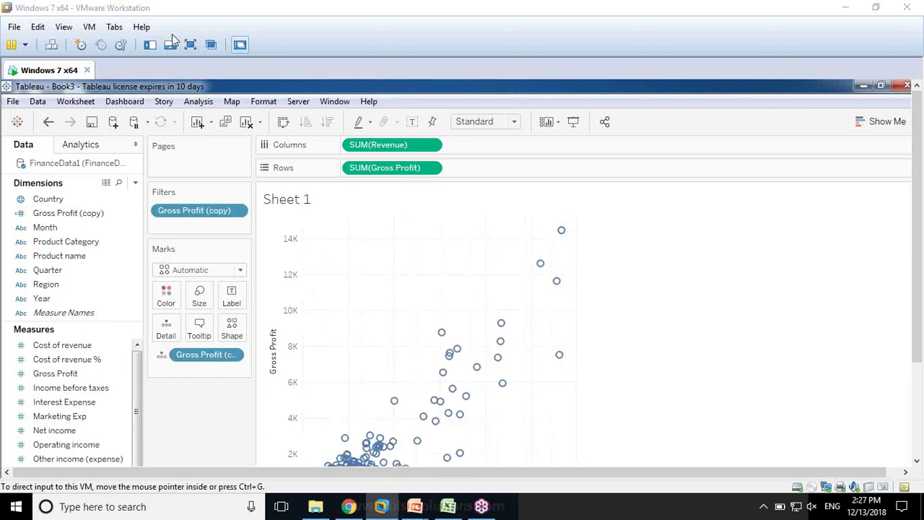
click(191, 45)
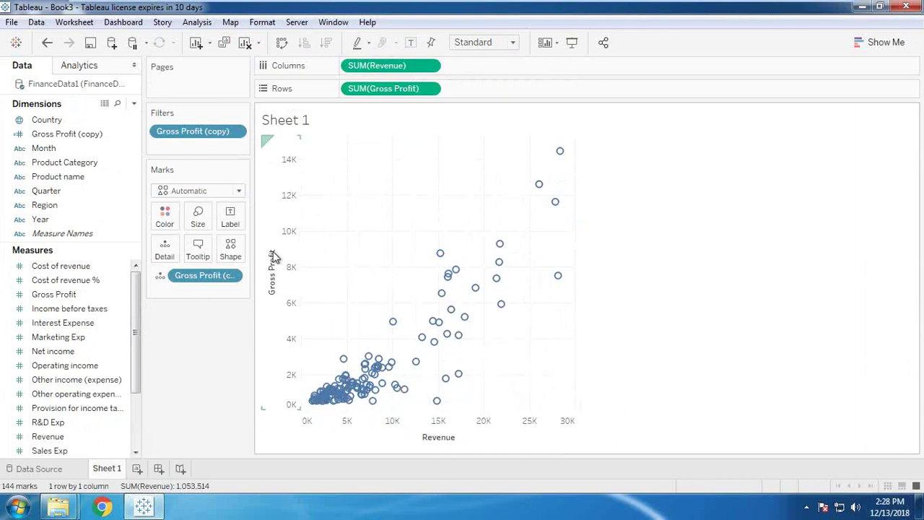
mouse_move(345, 377)
- Minimize Tableau and close the open Softwares1 and tabpy_server folder windows
click(863, 8)
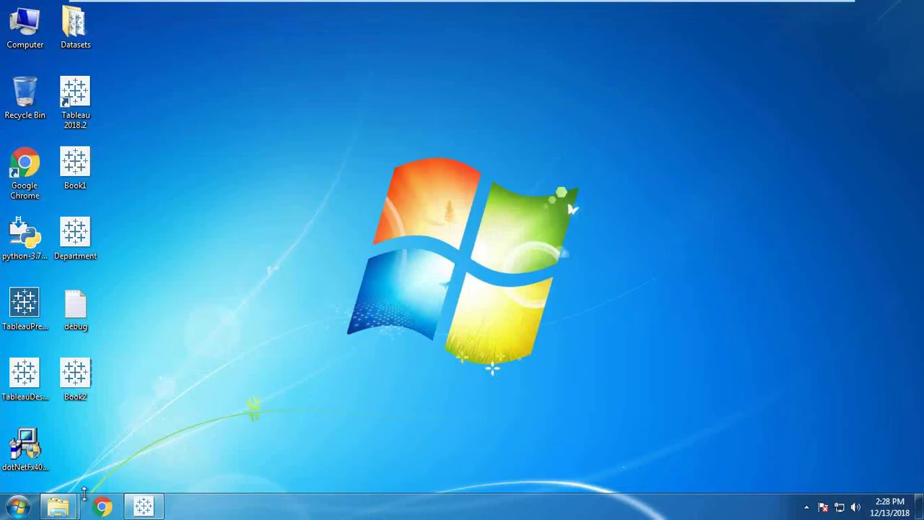
click(61, 511)
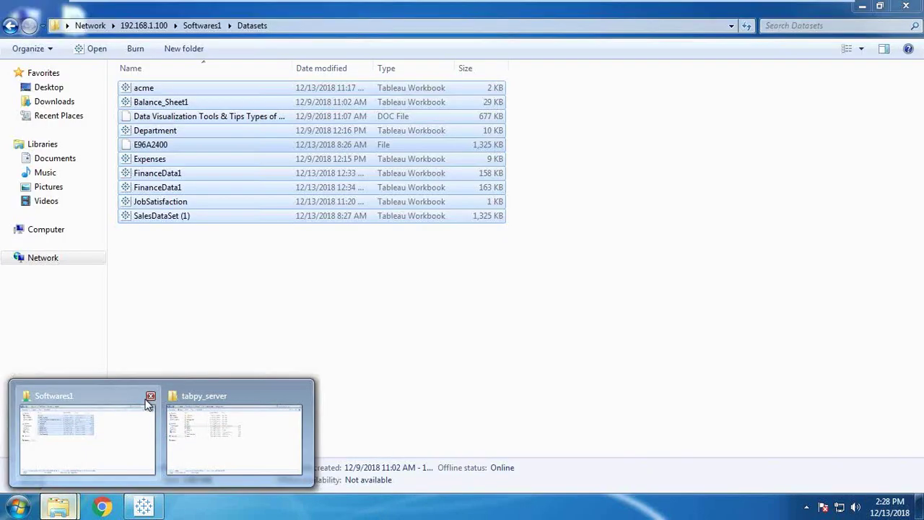
click(104, 455)
click(906, 6)
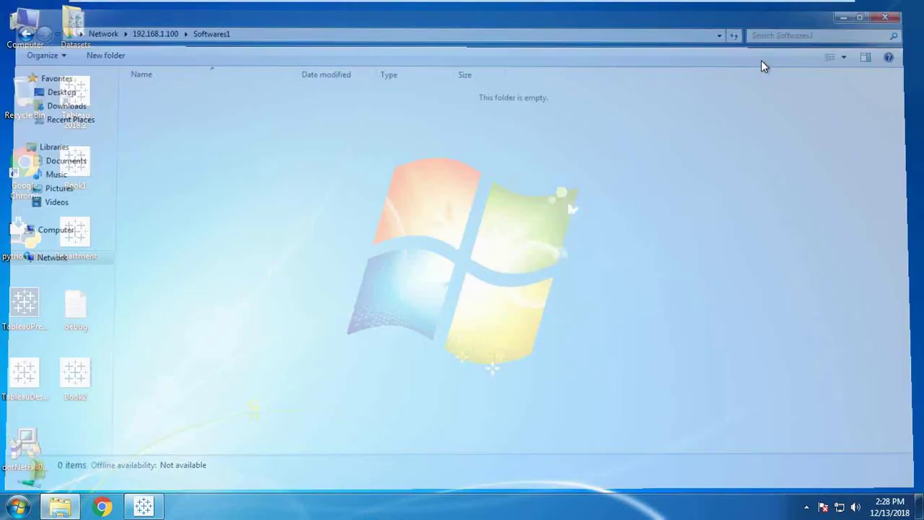
click(60, 507)
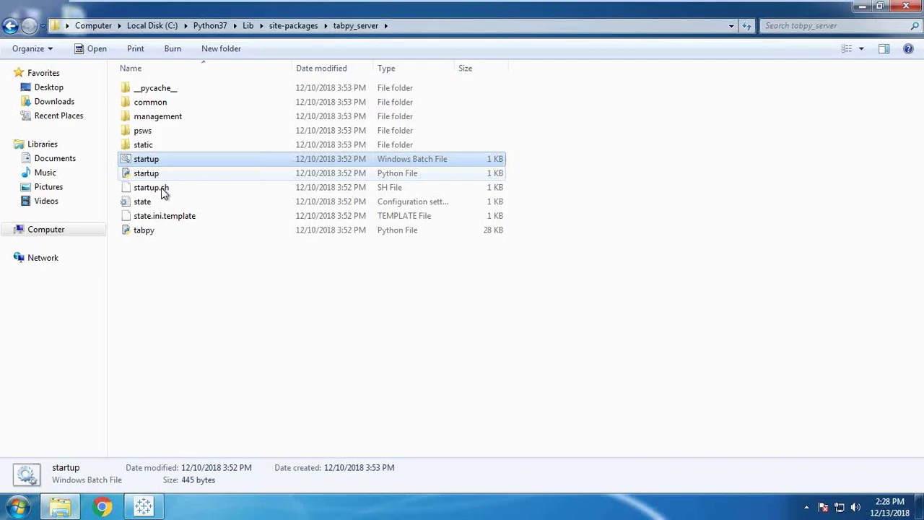
click(897, 11)
- Run "pip install tabpy-server" in a Command Prompt, review its output and close the prompt
click(20, 508)
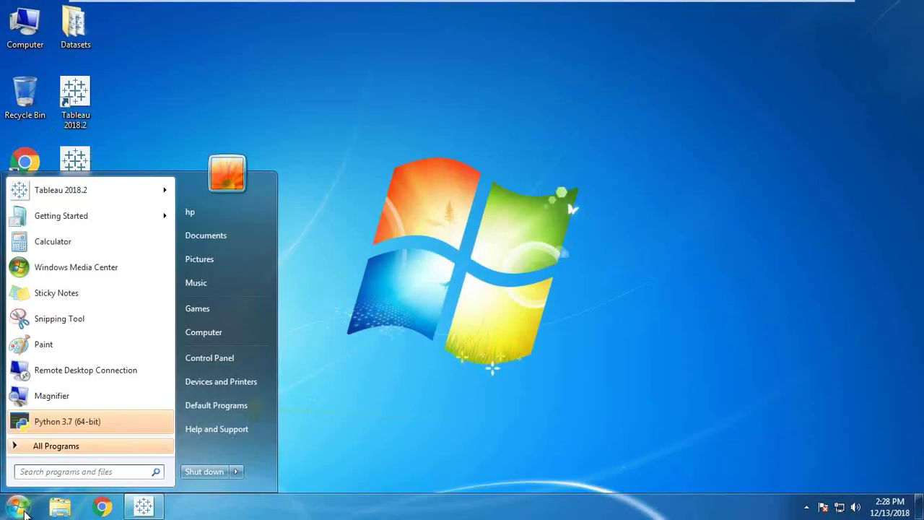
text(cmd)
key(Return)
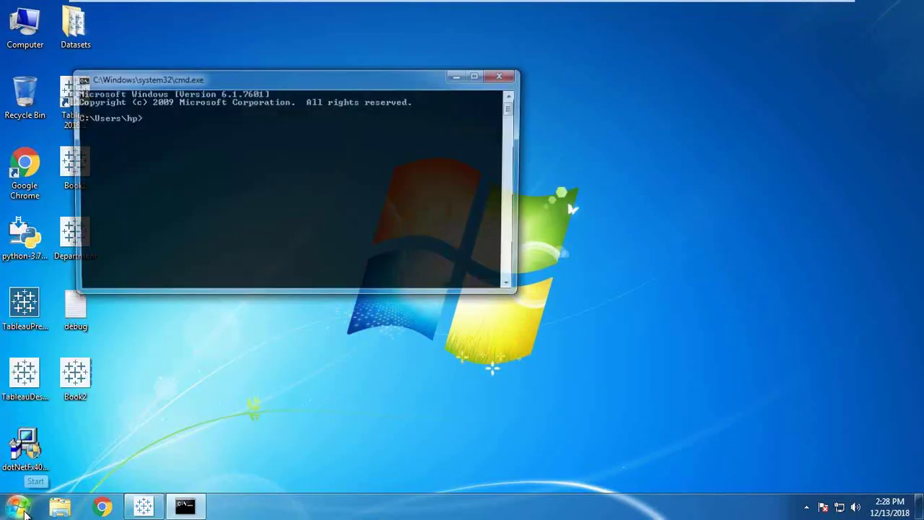
text(pip inst)
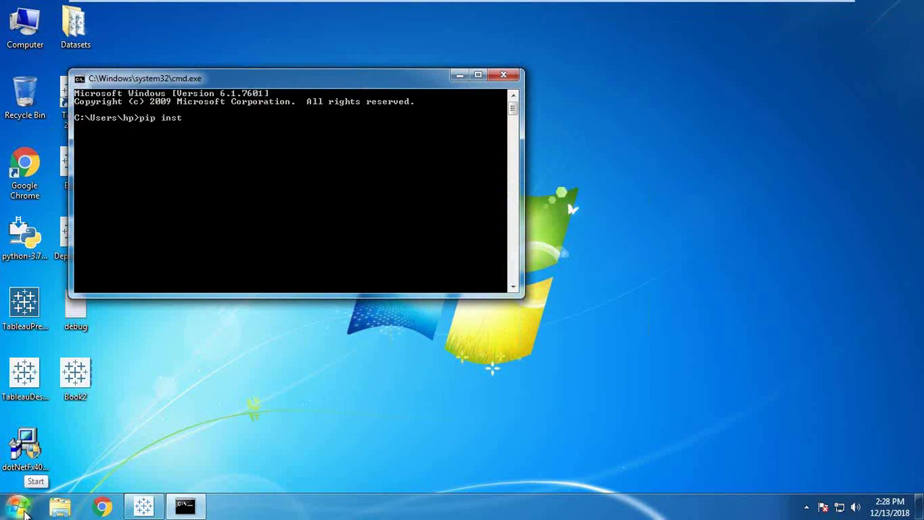
text(all tabpy-server)
key(Return)
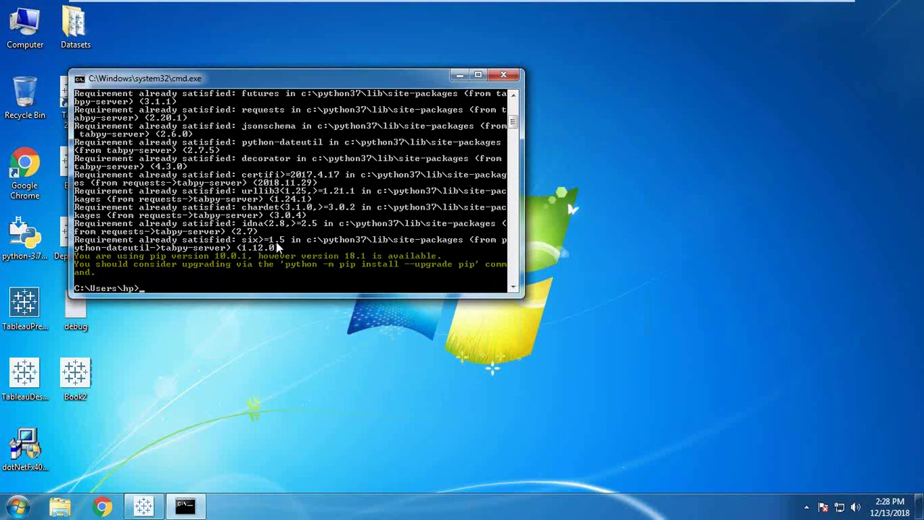
scroll(239, 230, up, 6)
scroll(238, 226, up, 2)
scroll(237, 230, down, 12)
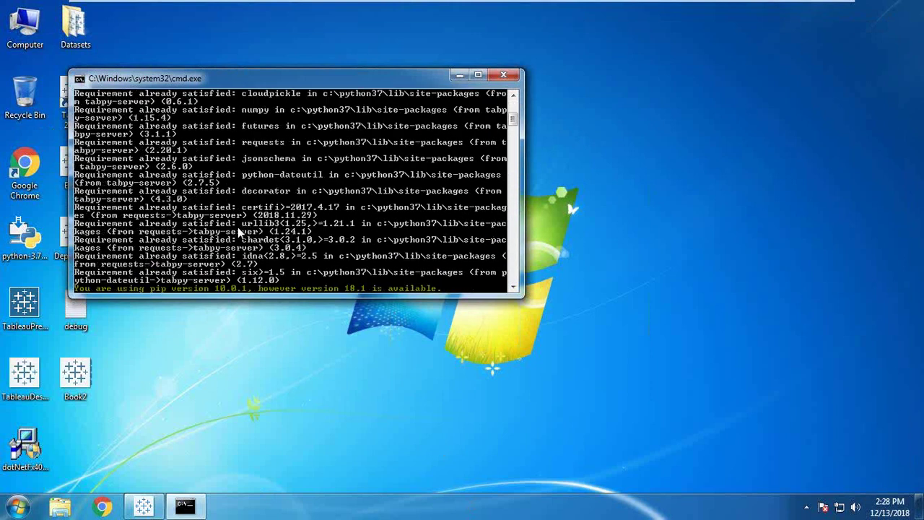
click(504, 77)
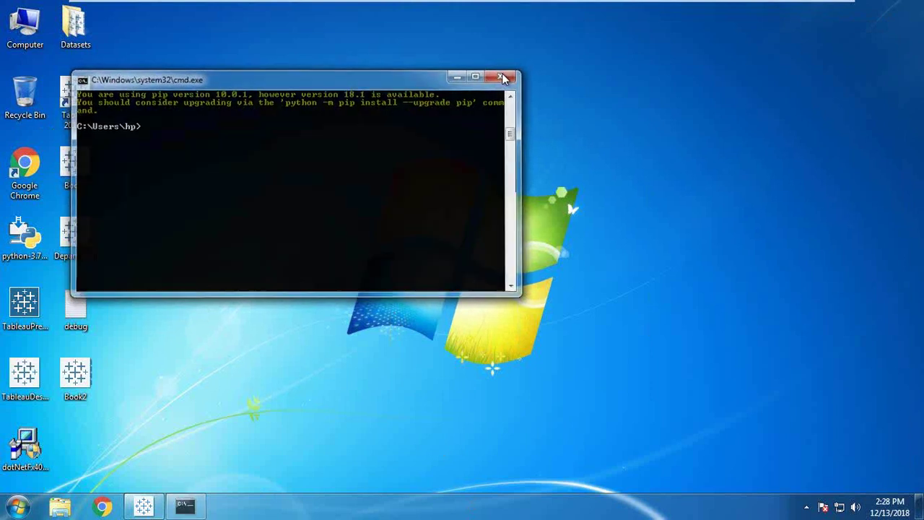
- Browse to the folder C:\Python37\Lib\site-packages\tabpy_server from Computer
double_click(22, 22)
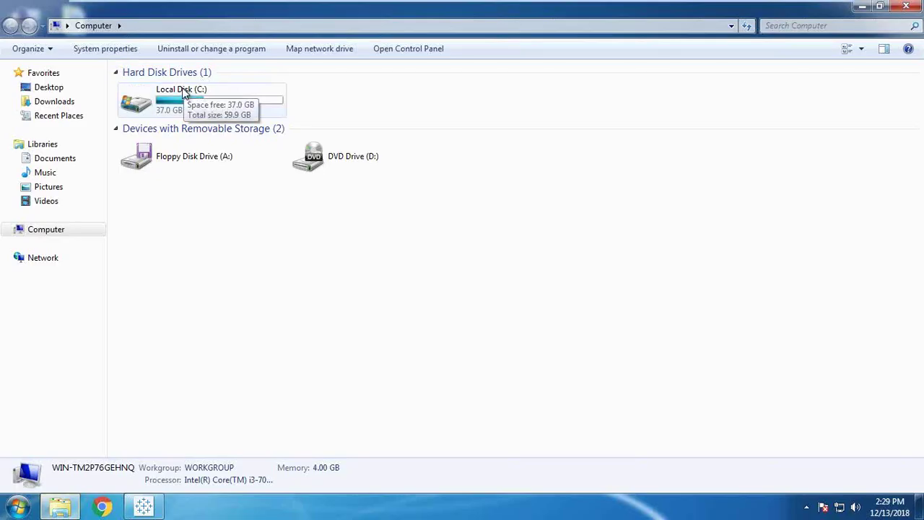
double_click(184, 89)
click(164, 130)
double_click(164, 130)
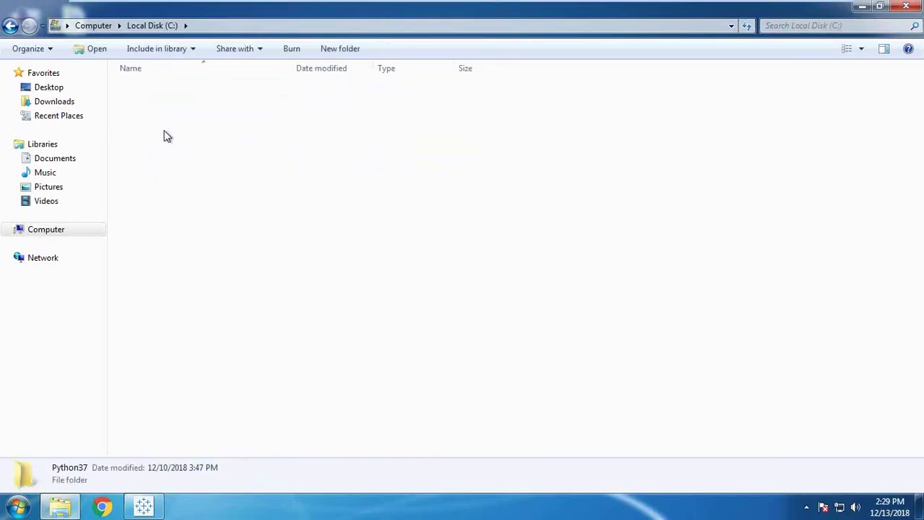
double_click(148, 131)
scroll(160, 290, down, 5)
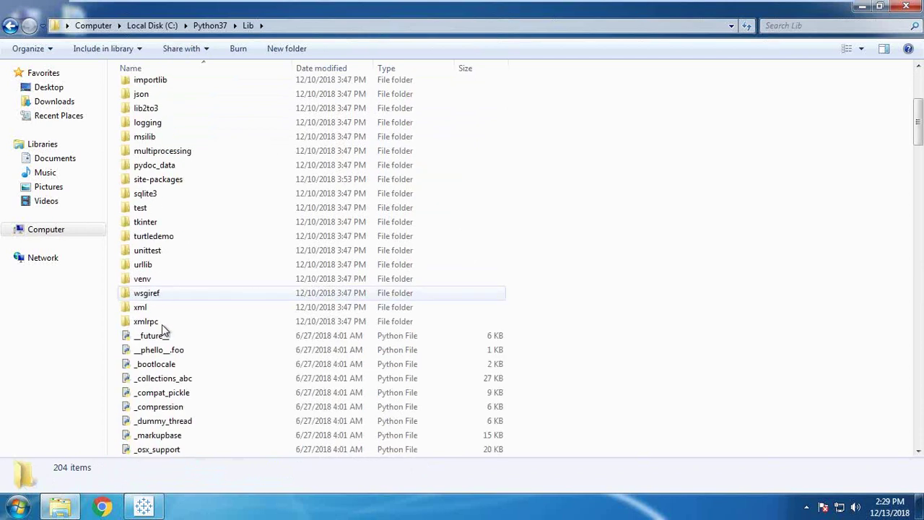
double_click(170, 181)
scroll(186, 293, down, 7)
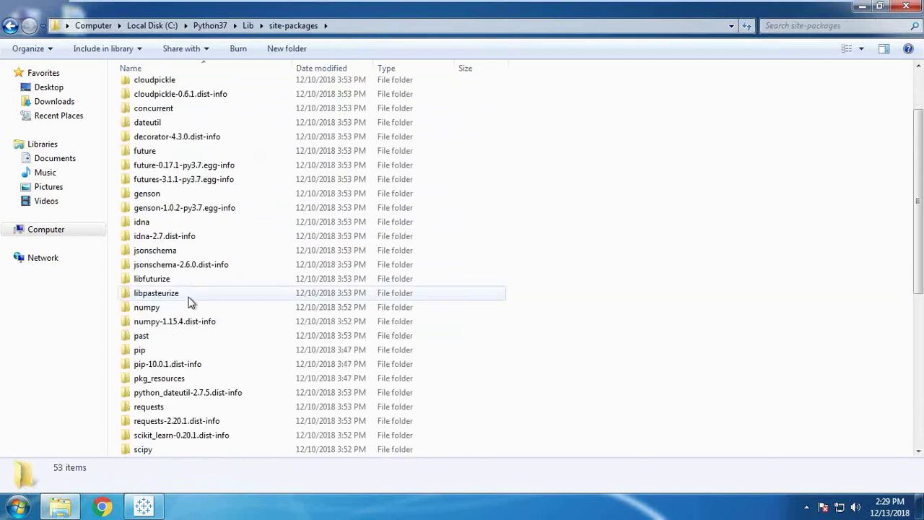
double_click(170, 380)
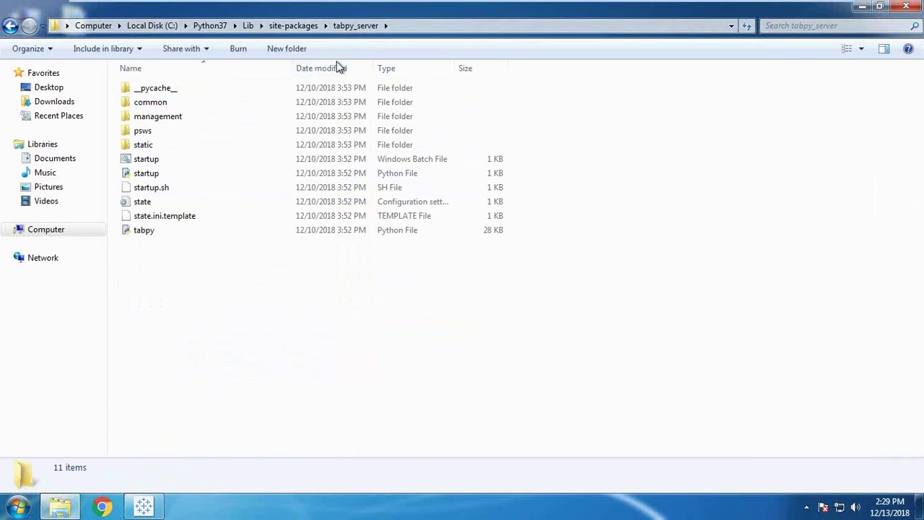
- Start the TabPy server with the startup batch file, minimize the folder window and reposition the server console
click(143, 160)
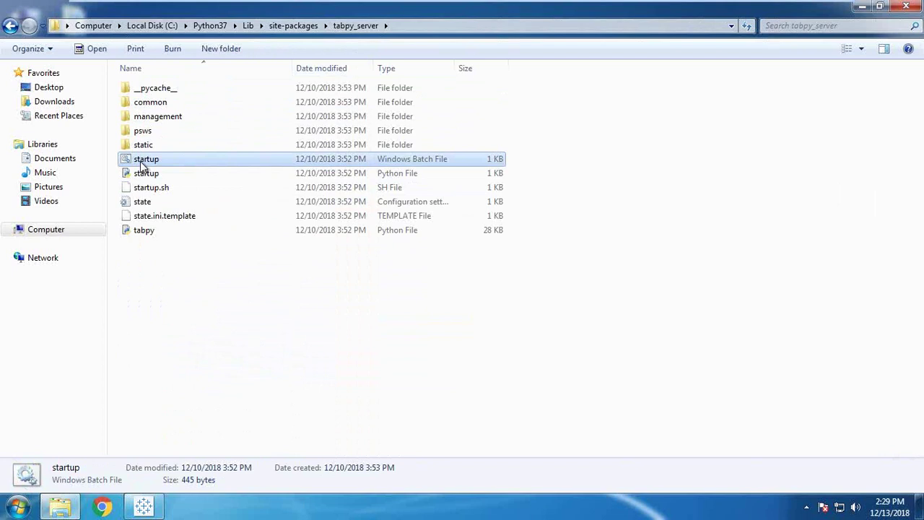
double_click(140, 162)
click(863, 9)
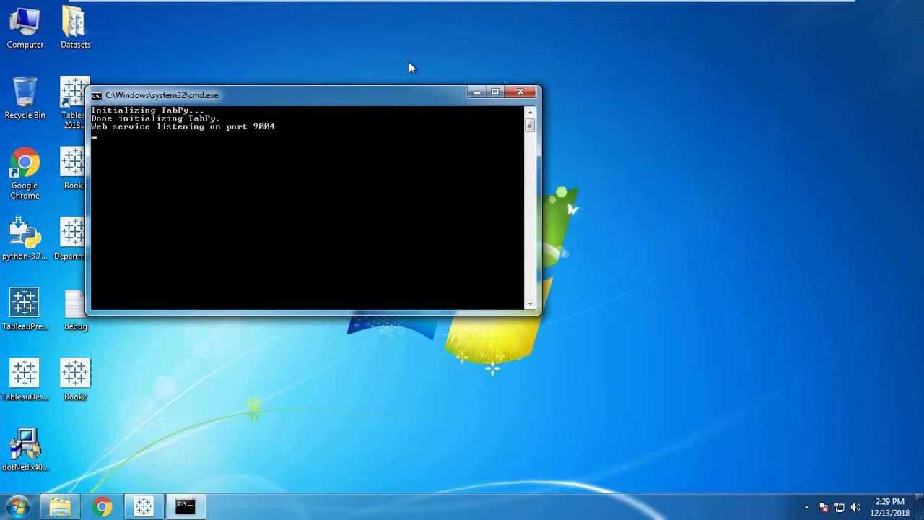
drag(295, 99, 350, 83)
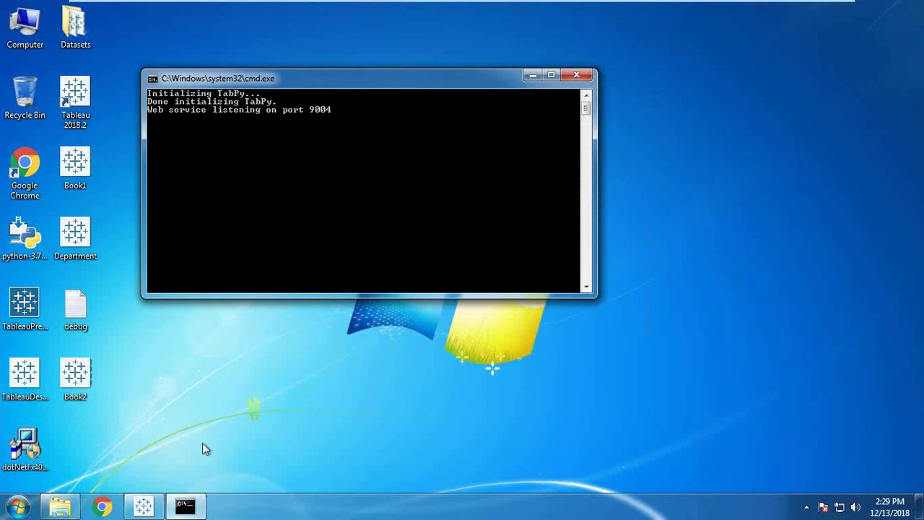
drag(304, 81, 283, 134)
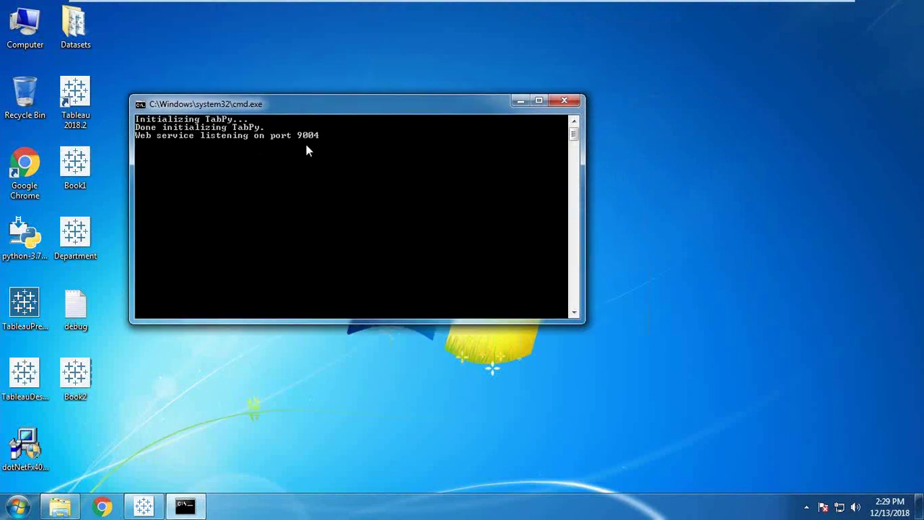
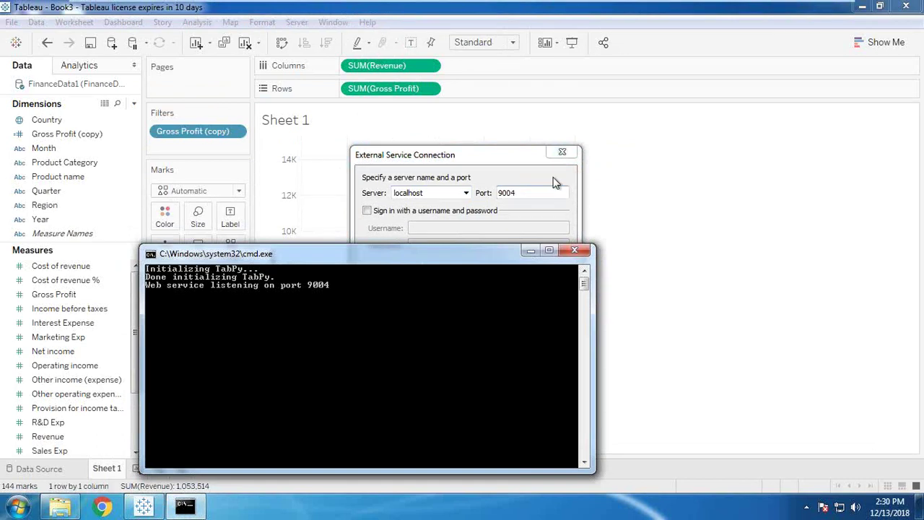
- Test Tableau's external service connection to localhost on port 9004 and dismiss the result message
drag(454, 156, 467, 127)
click(408, 248)
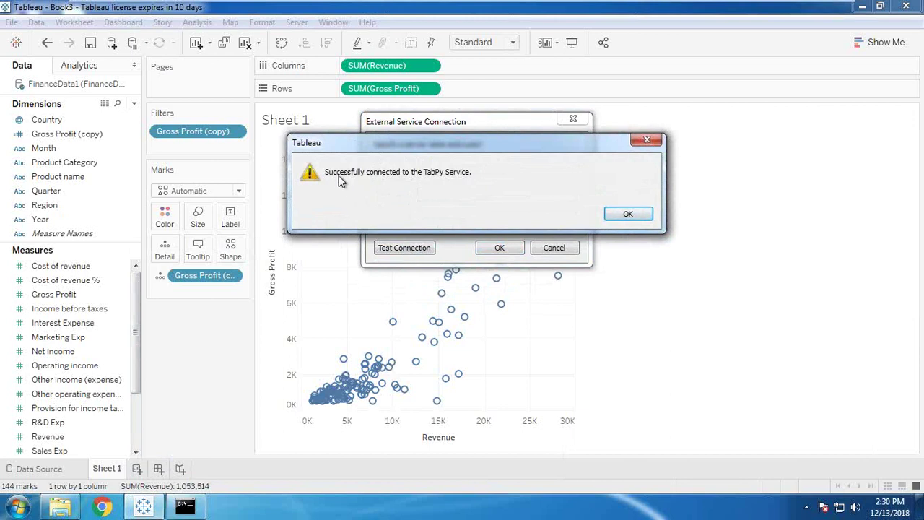
click(630, 213)
- Try the external service connection with the port set to 9005 and dismiss the resulting message
click(534, 159)
key(BackSpace)
text(5)
click(403, 250)
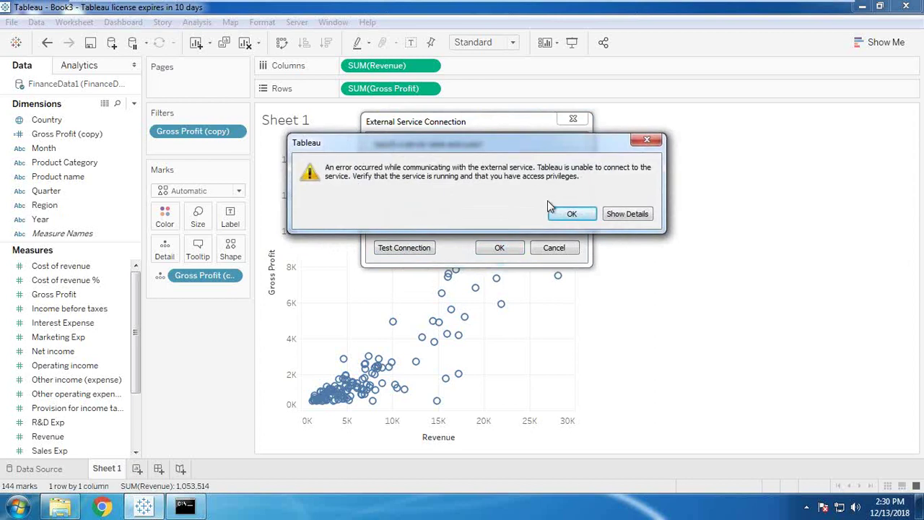
click(653, 140)
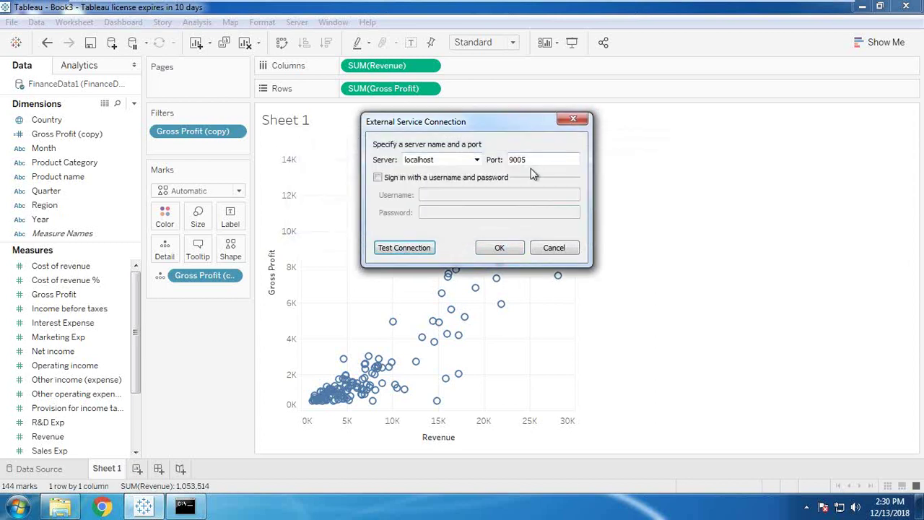
- Set the external service port back to 9004, test the connection and accept the settings
key(BackSpace)
text(4)
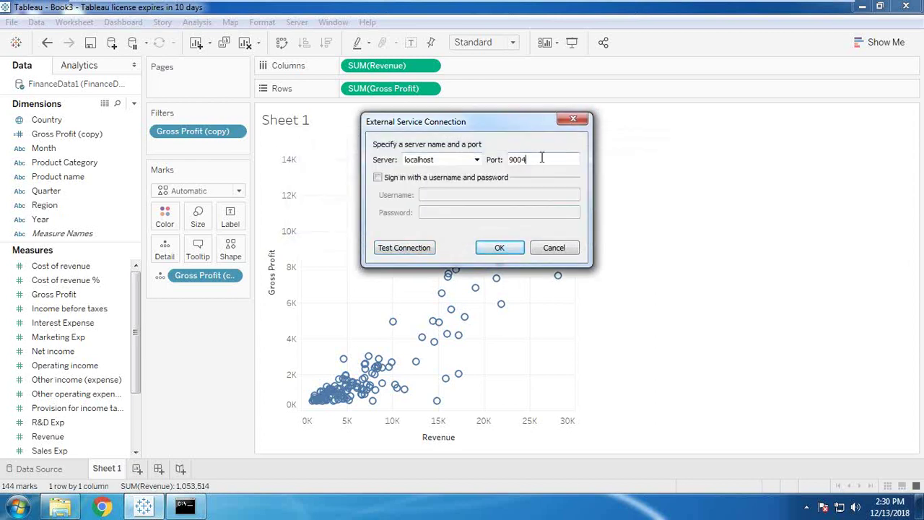
click(410, 250)
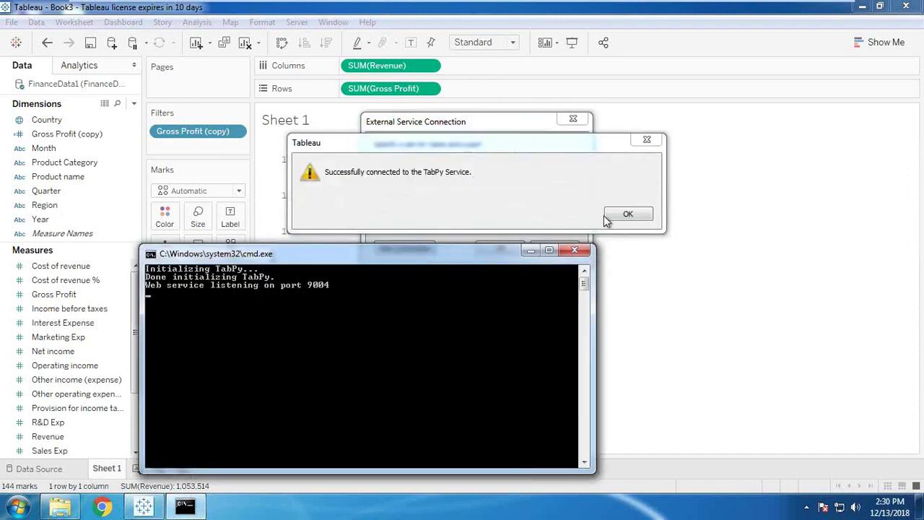
click(627, 214)
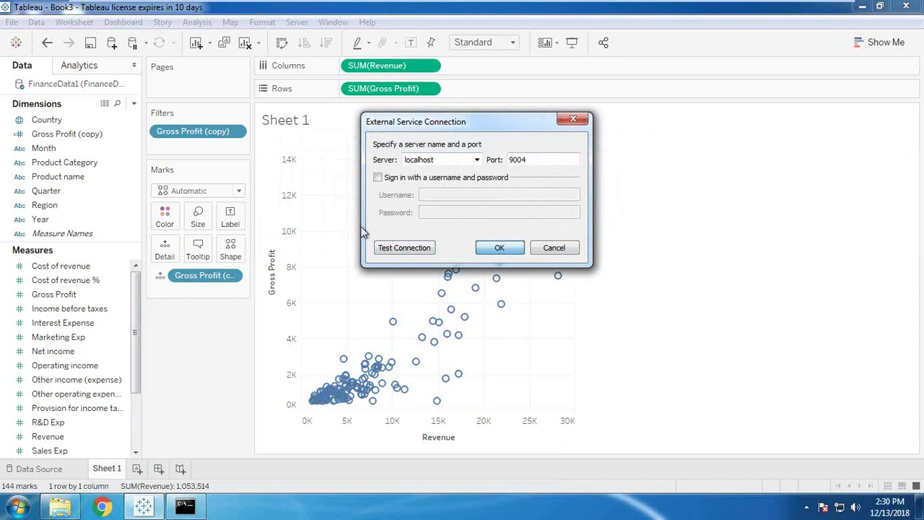
key(Return)
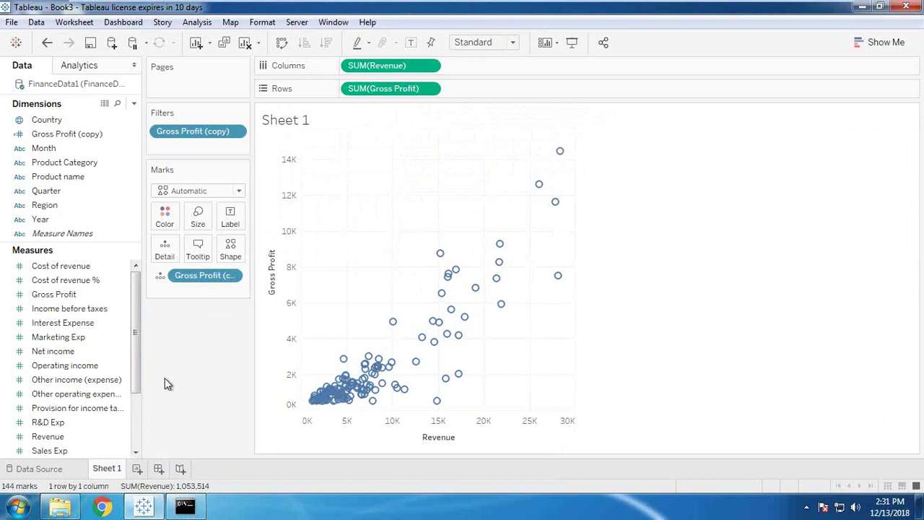
- Create a new calculated field and name it Regression1
click(132, 104)
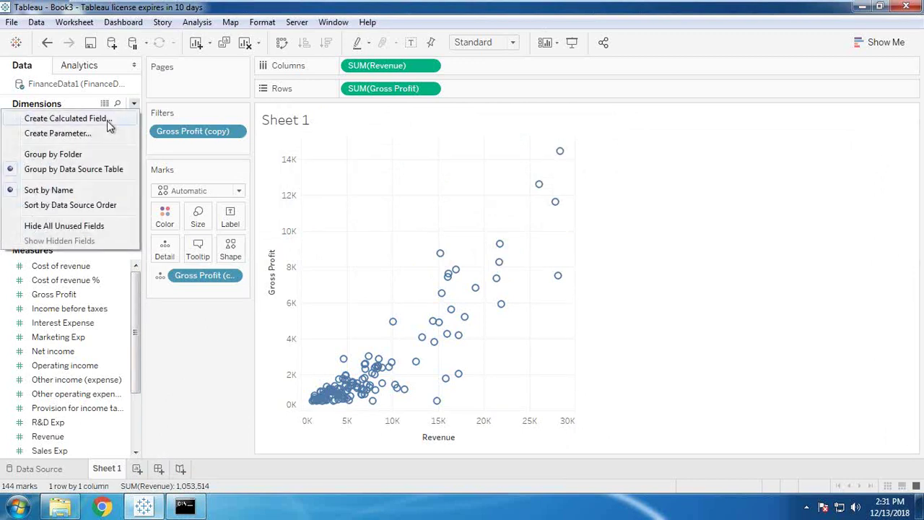
click(83, 120)
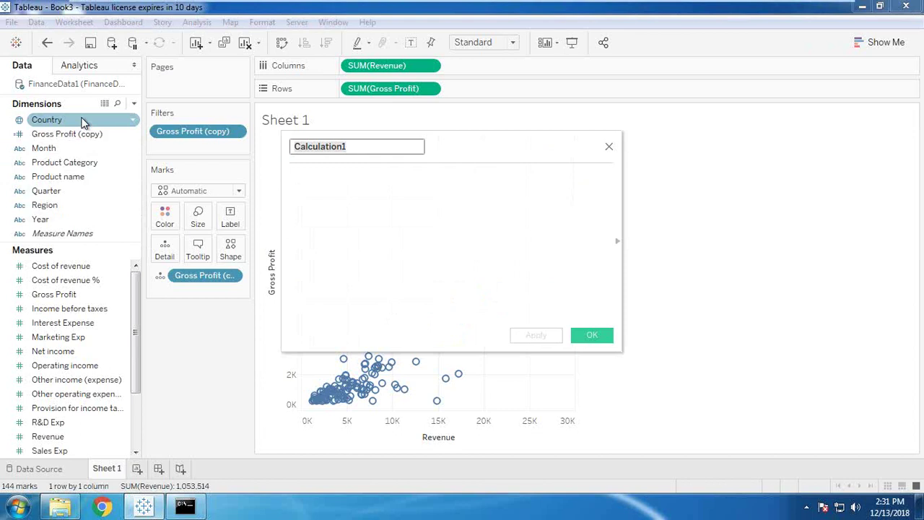
text(Regress)
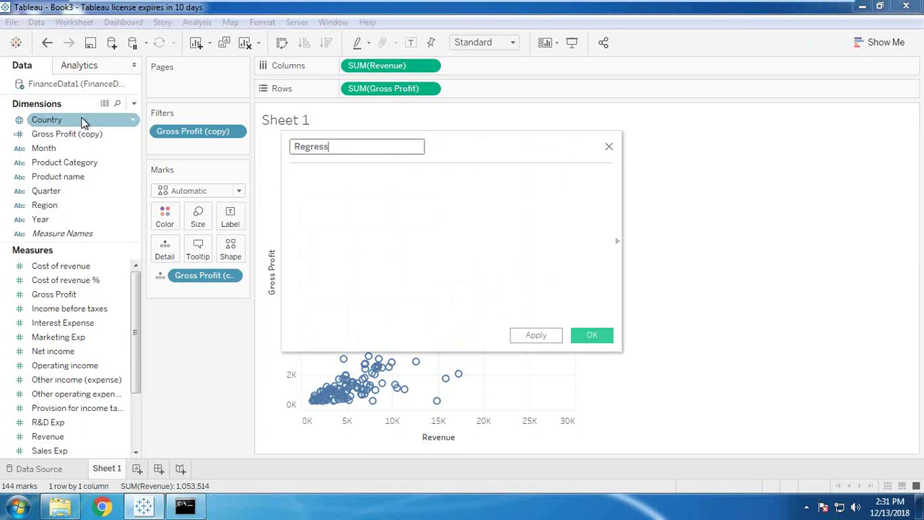
text(ion2)
key(BackSpace)
text(1)
- Insert the SCRIPT_REAL function into the Regression1 formula
click(332, 201)
text(s ()
key(BackSpace)
key(BackSpace)
key(BackSpace)
text(sc)
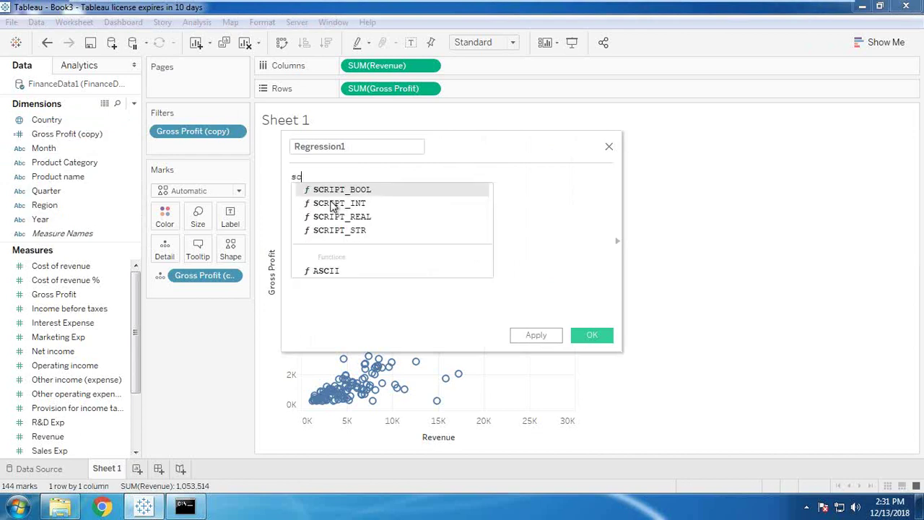
double_click(340, 216)
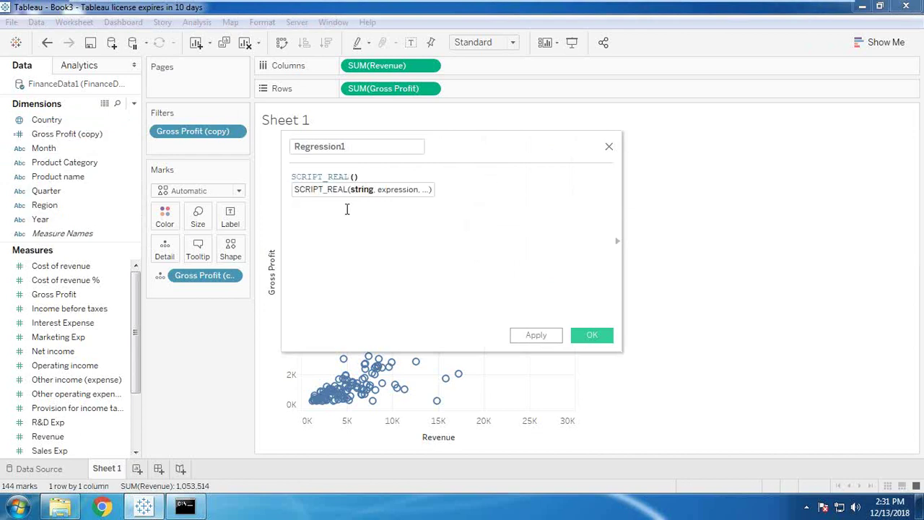
- Spread the SCRIPT_REAL parentheses over several lines and add an empty quoted string argument followed by a comma and a new line
key(Return)
key(Return)
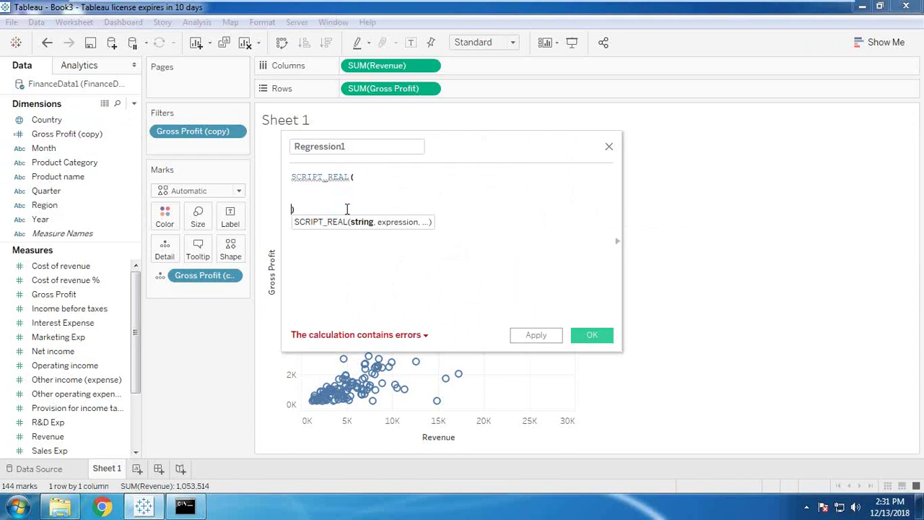
key(Up)
key(Up)
text('')
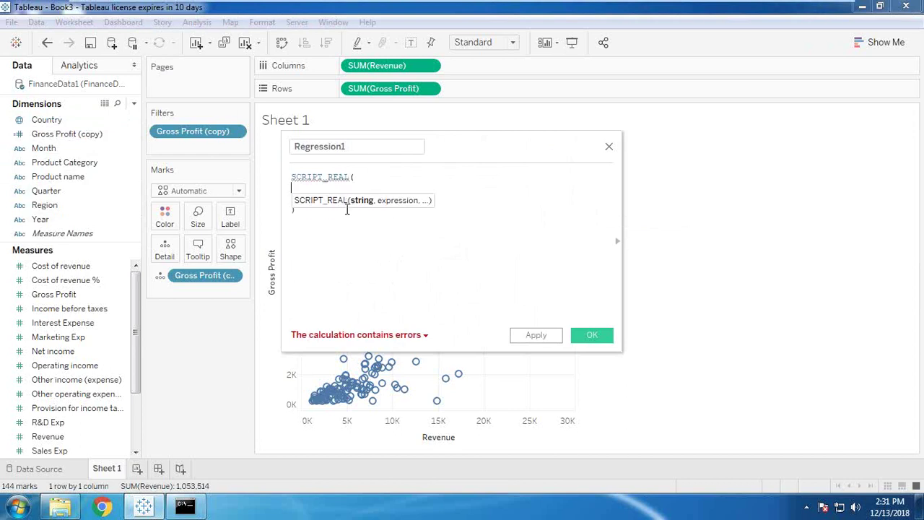
text(,)
key(Return)
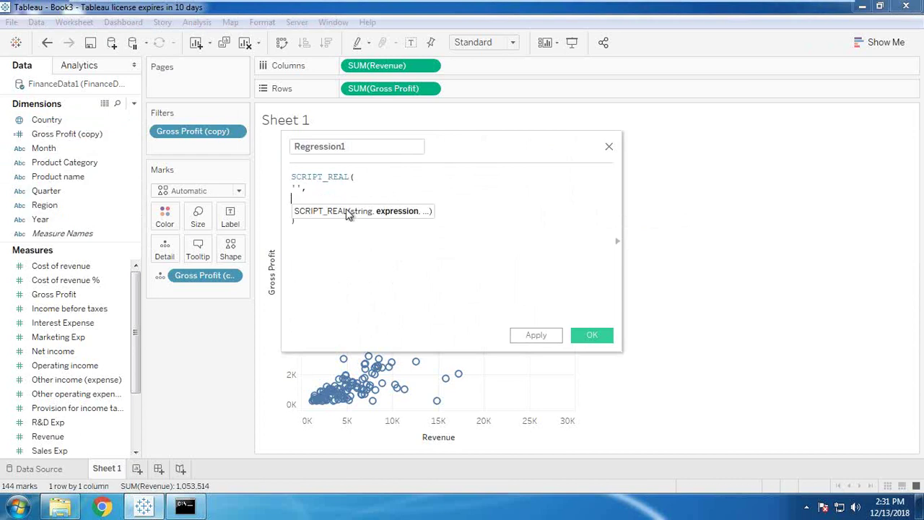
- Inside the quoted script string, add the lines import numpy as np and from sklearn import linear_model
key(Up)
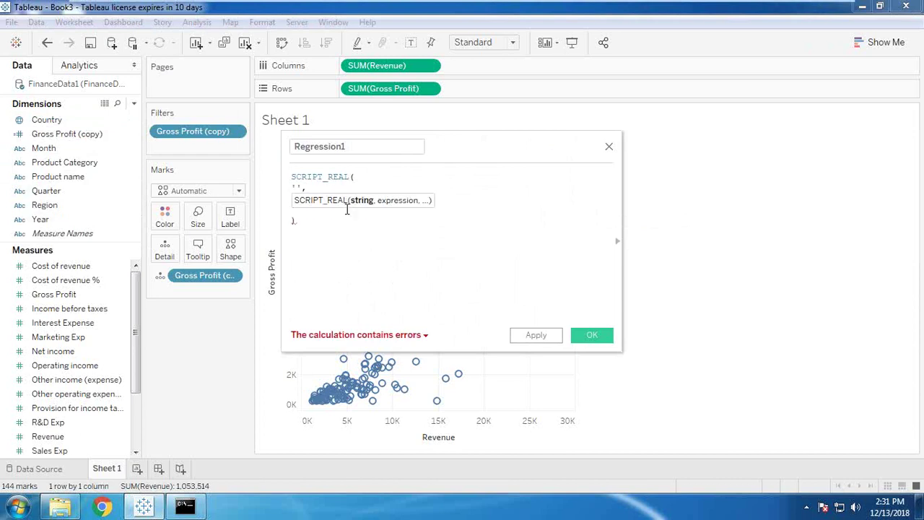
key(Return)
key(Return)
key(Up)
text(import numpy as np)
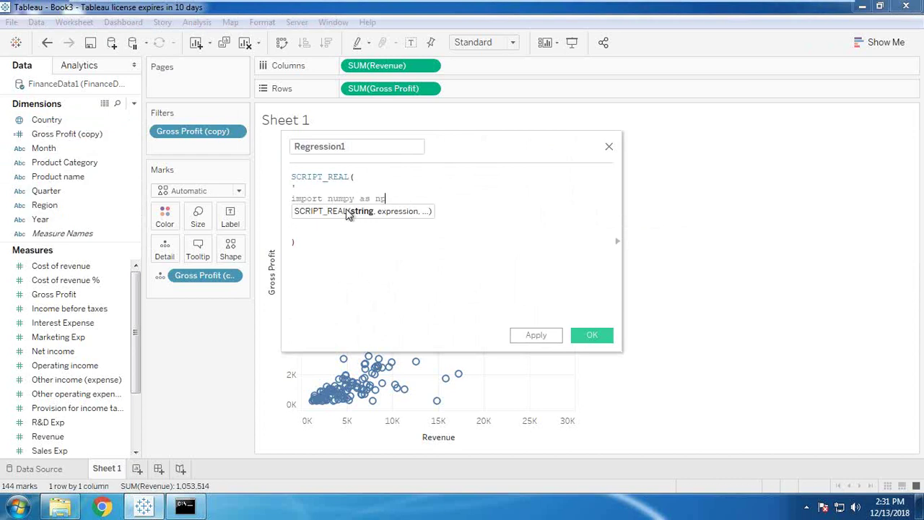
key(Return)
text(from sklearn)
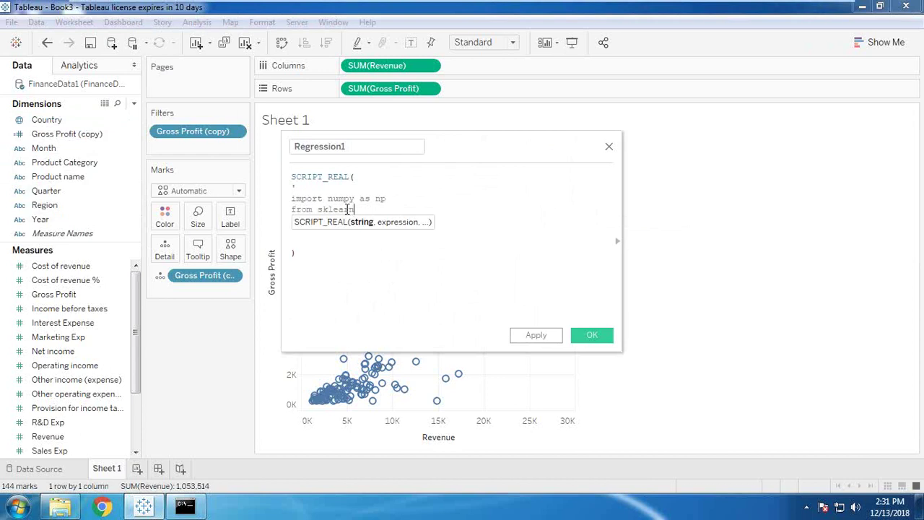
text( import linear_model)
- Switch to Windows Explorer, check Python37's site-packages for the sklearn and numpy folders, and return to Tableau
drag(319, 209, 355, 199)
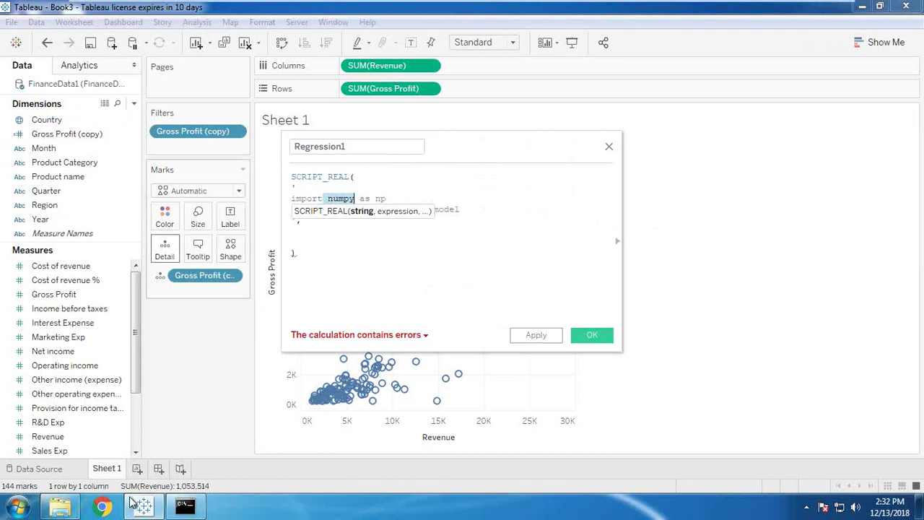
click(60, 507)
click(10, 25)
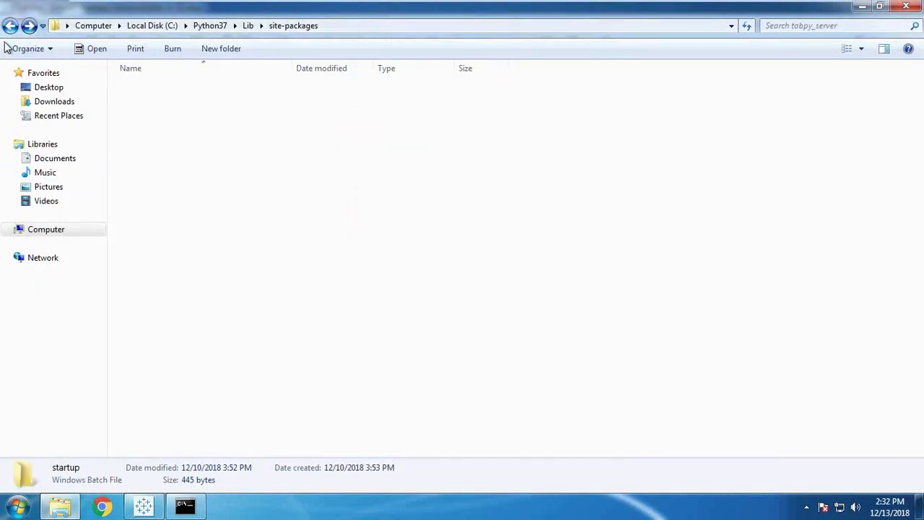
scroll(181, 378, down, 3)
scroll(169, 382, up, 7)
scroll(166, 374, down, 2)
scroll(170, 386, down, 3)
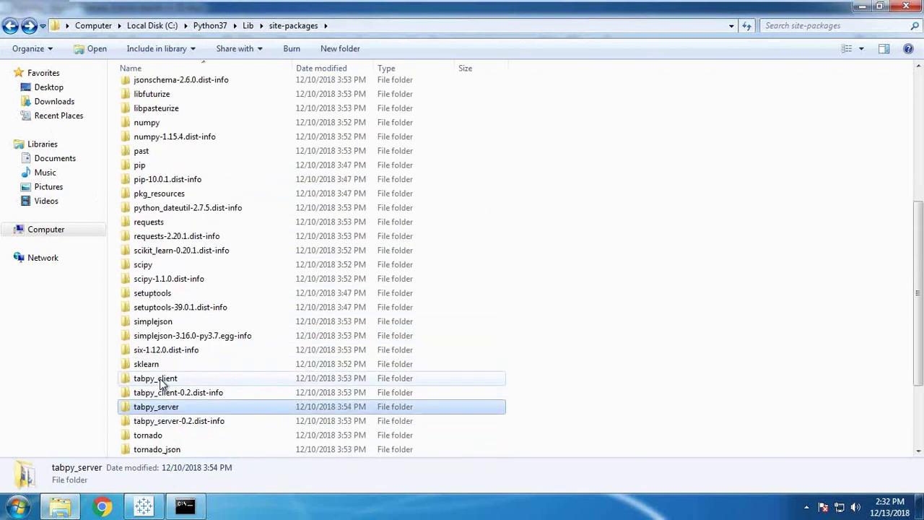
click(144, 365)
scroll(159, 340, up, 5)
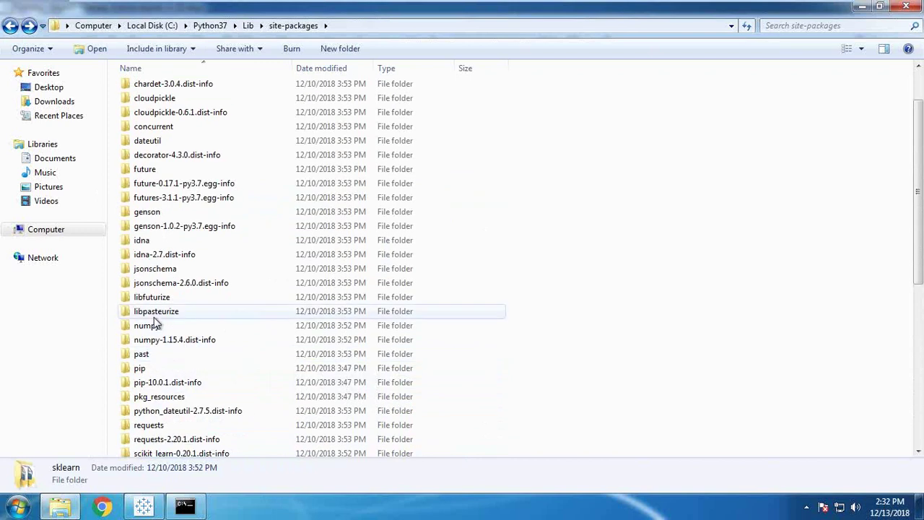
click(150, 329)
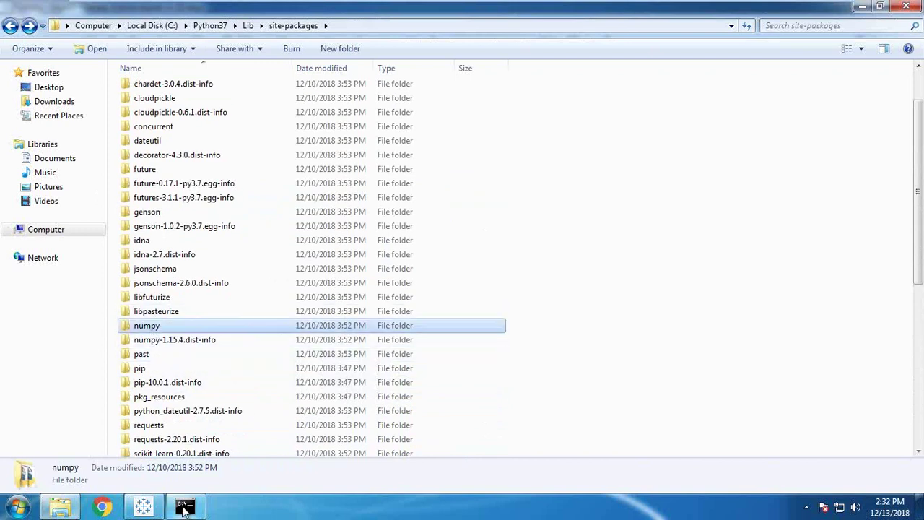
click(143, 506)
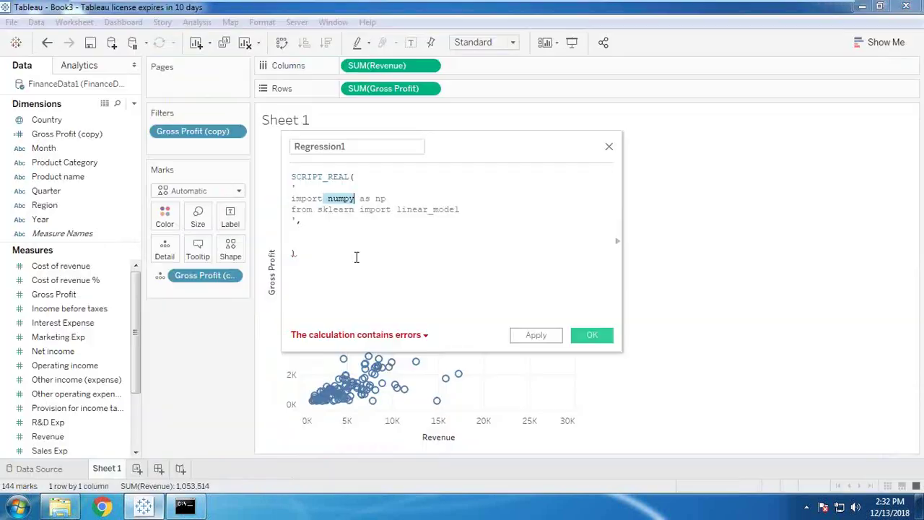
- Below the imports, add the script line clf=linear_model.LinearRegression()
click(478, 208)
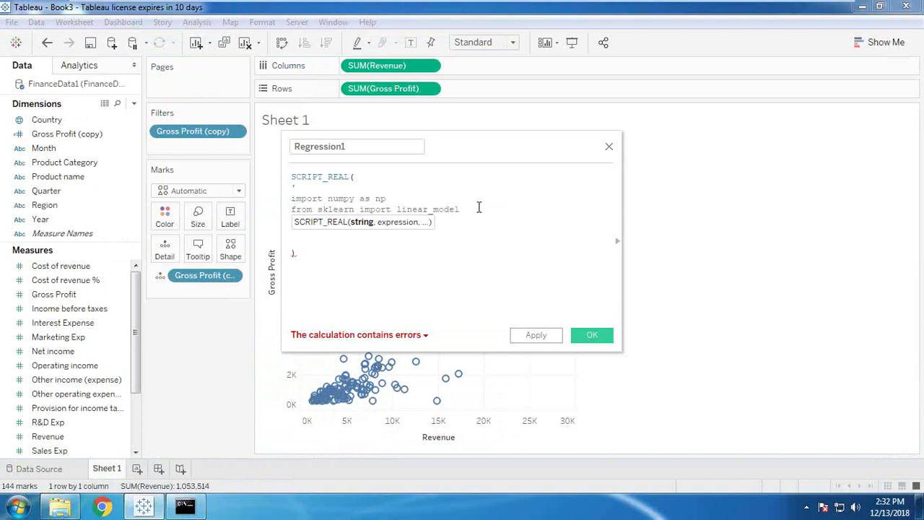
key(Return)
text(c)
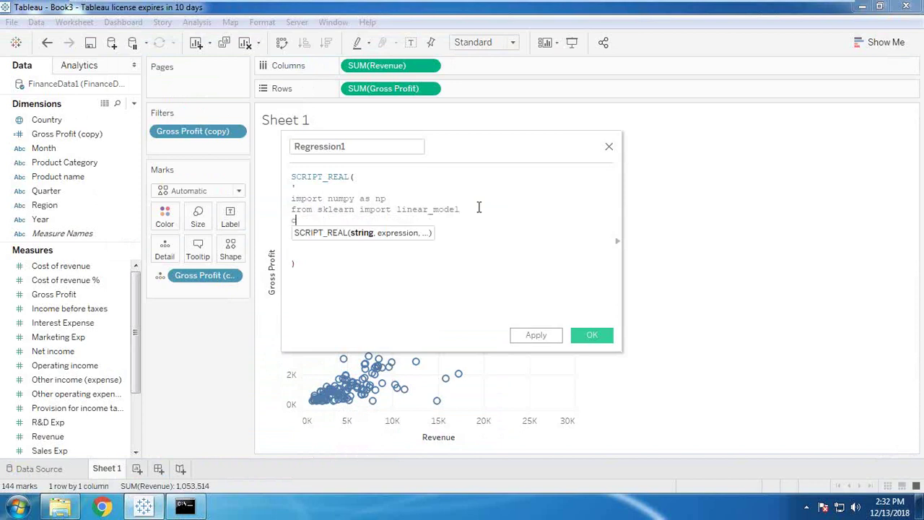
text(lf=linear_model.Linear)
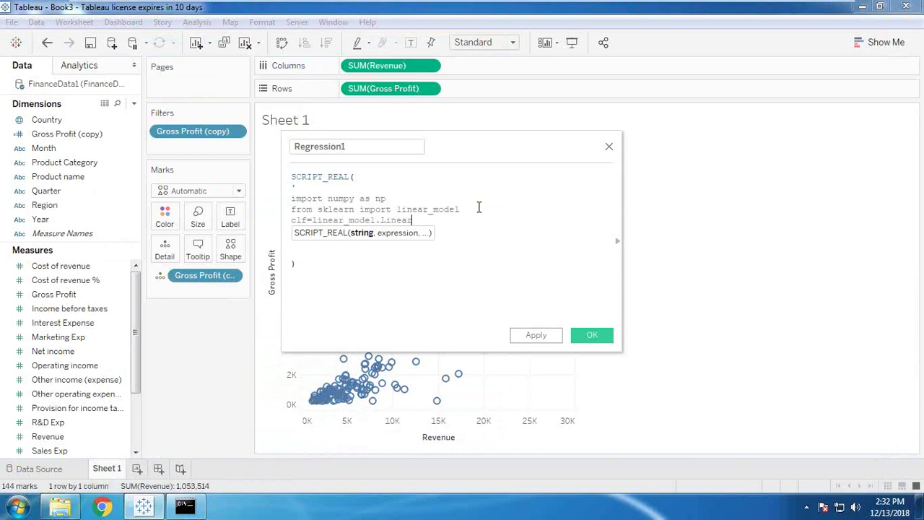
text(Regression())
key(Return)
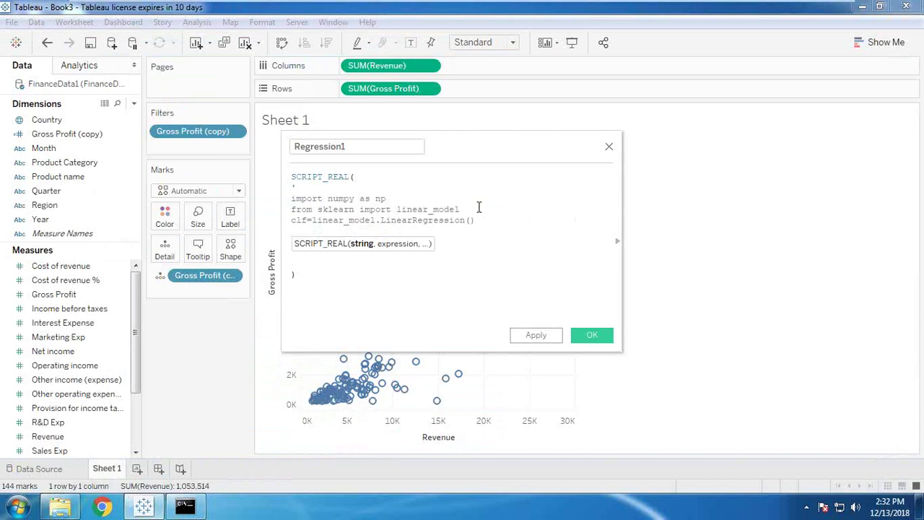
- Define x in the script with the line x=np.transpose(np.array([_arg1]))
text(x=)
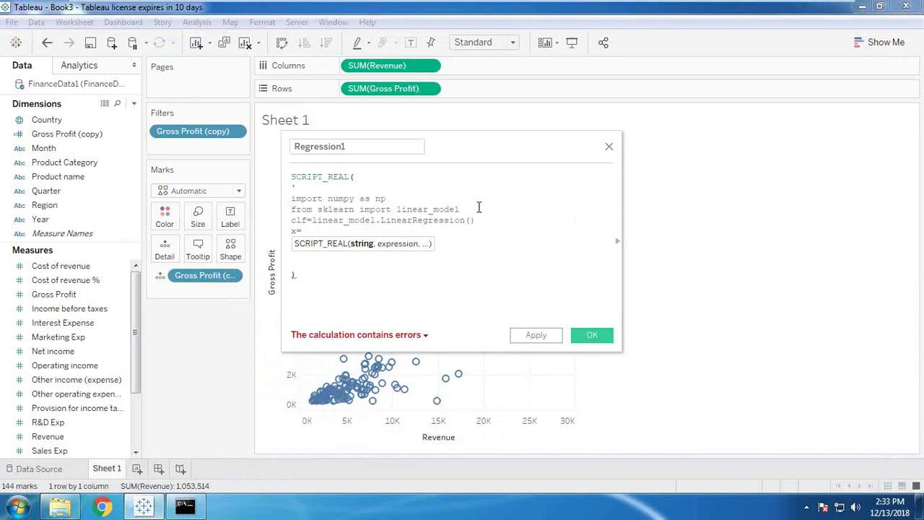
text(np.)
text(transp)
key(BackSpace)
key(BackSpace)
key(BackSpace)
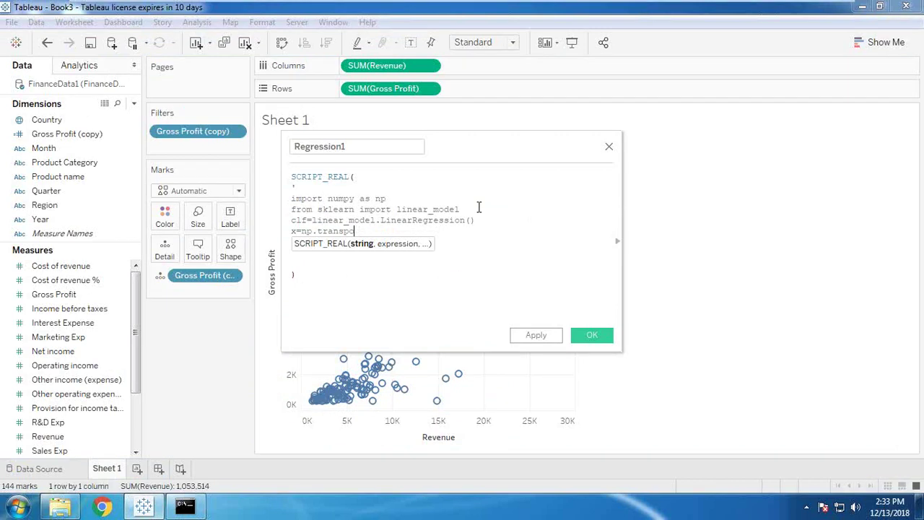
text(se')
text(np.arra)
text(y)
text(()
text([_arg2)
text()))
key(Return)
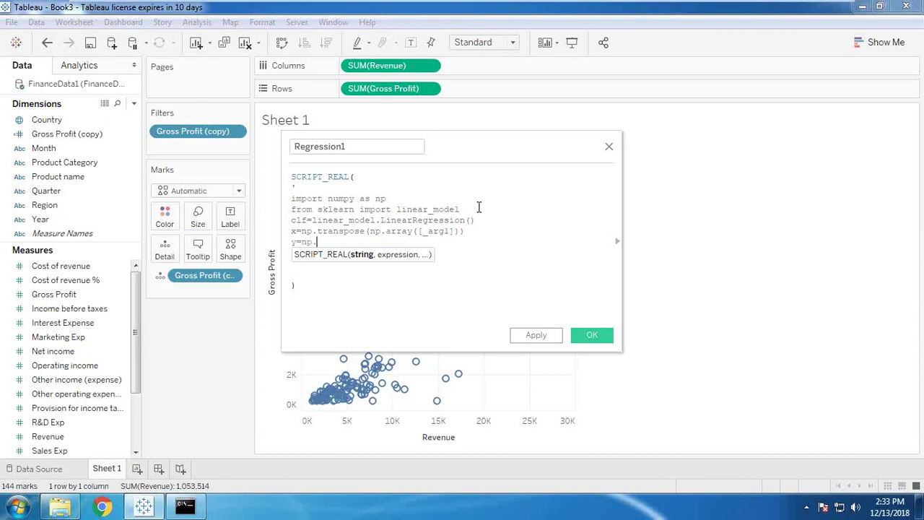
- Define y as np.array(_arg2) and add the line clf.fit(x,y) to fit the model
text(y=np.)
text(array)
text((_arg2)
text(2)
key(Return)
text(clf.fit(x,y)
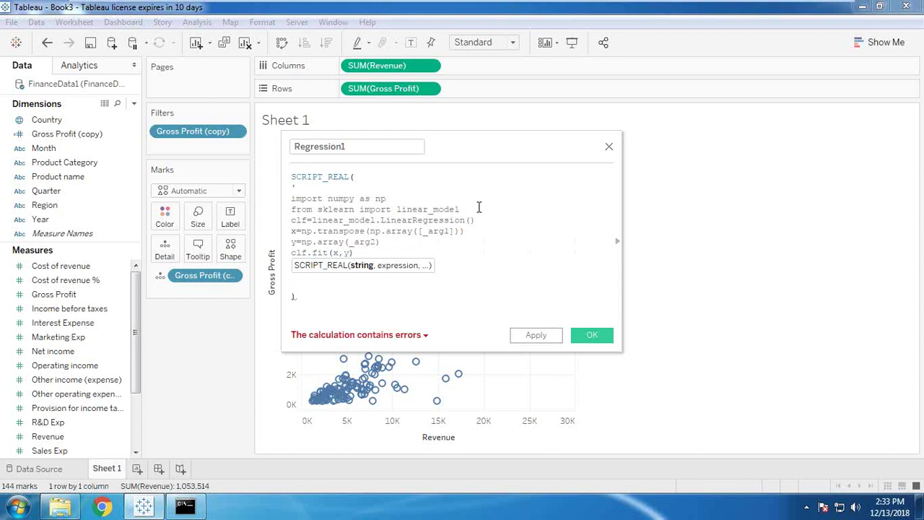
- End the Python script with the line return clf.predict(x).tolist(), keeping the closing quote and comma on their own line
drag(371, 220, 476, 221)
drag(309, 220, 374, 252)
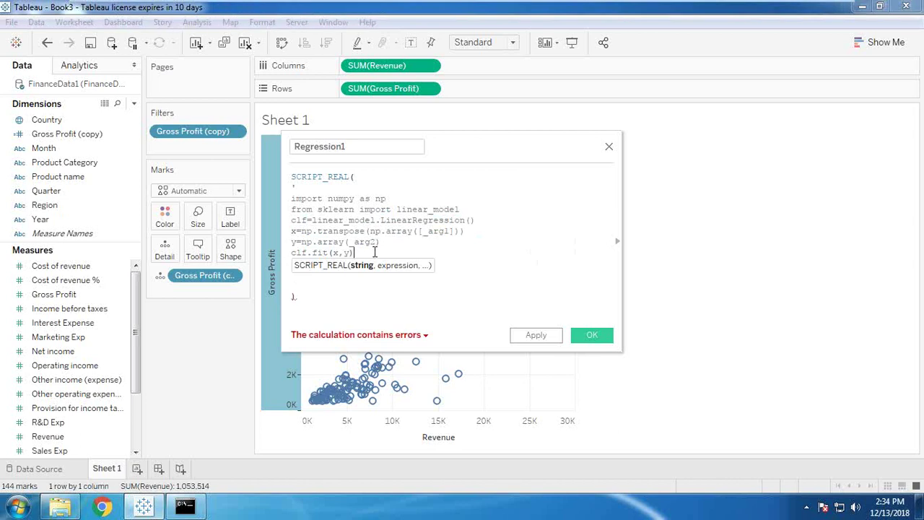
key(Return)
text(retyu)
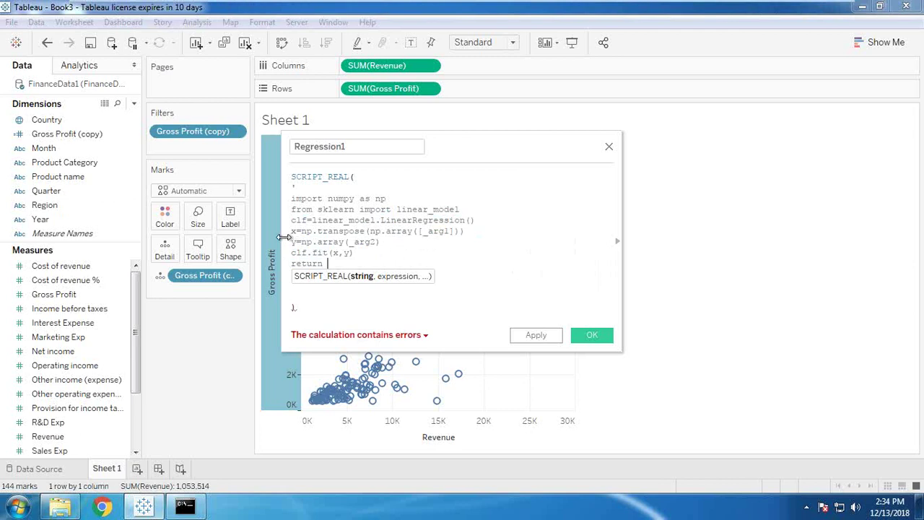
text(clf.)
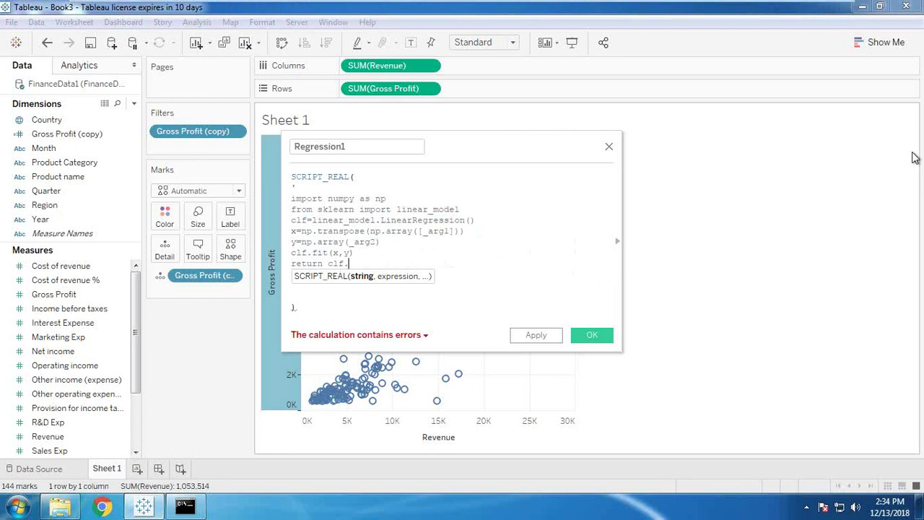
text(predict)
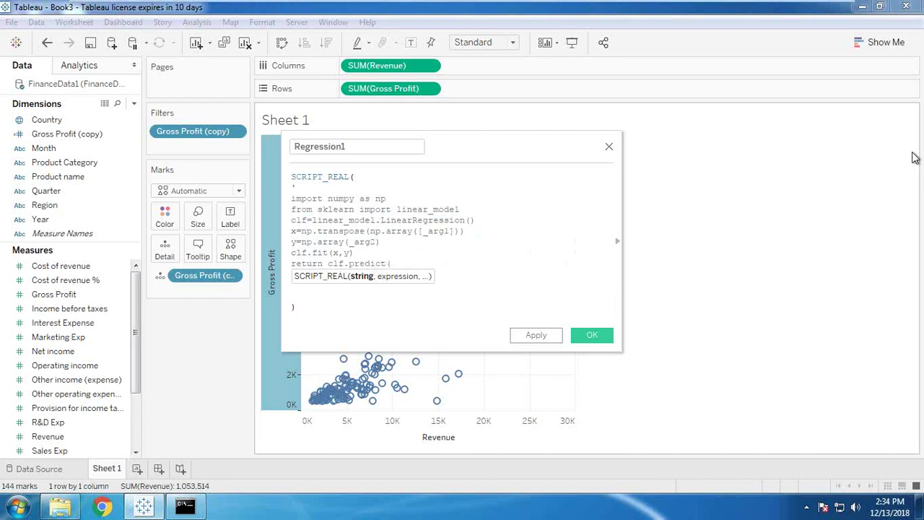
text((x).tp)
text(l)
key(BackSpace)
key(BackSpace)
text(olist())
key(Return)
text(',)
- After the script string, add SUM([Revenue]) on a new line as the first SCRIPT_REAL data argument
click(321, 277)
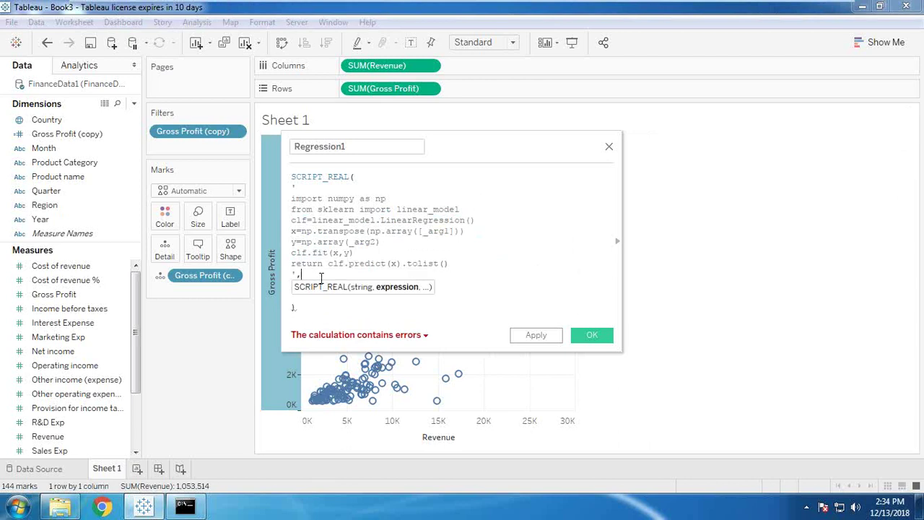
key(Return)
text(su)
key(Return)
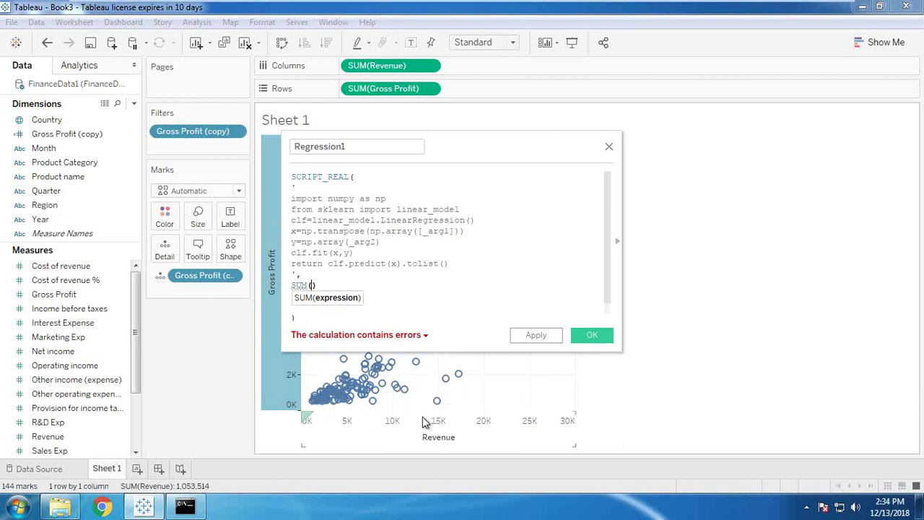
text(reve)
key(Return)
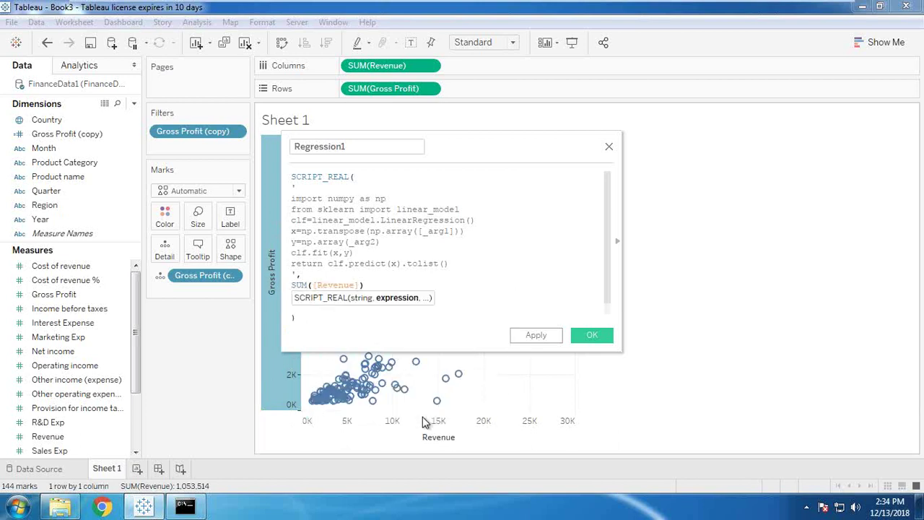
- Add SUM([Gross Profit]) as the second data argument and save the Regression1 calculated field
key(Return)
text(,sum)
key(Return)
text(gro)
key(Return)
text())
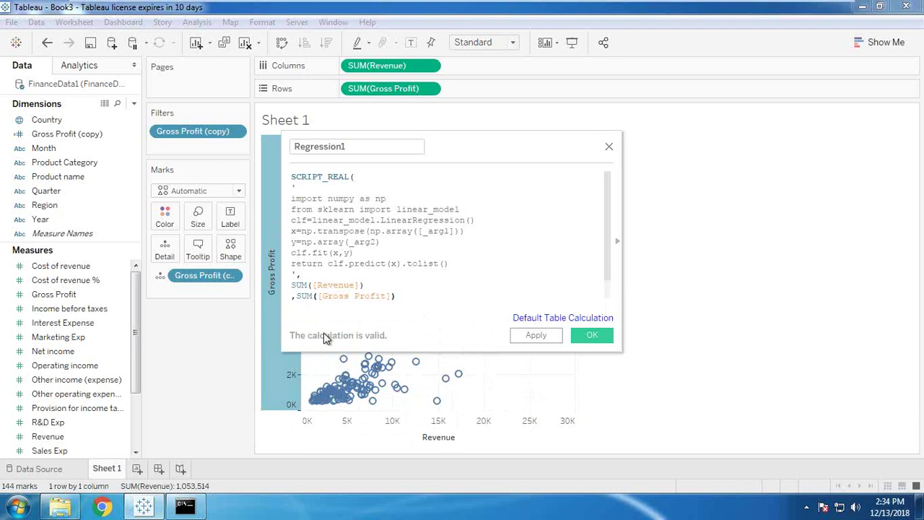
click(592, 336)
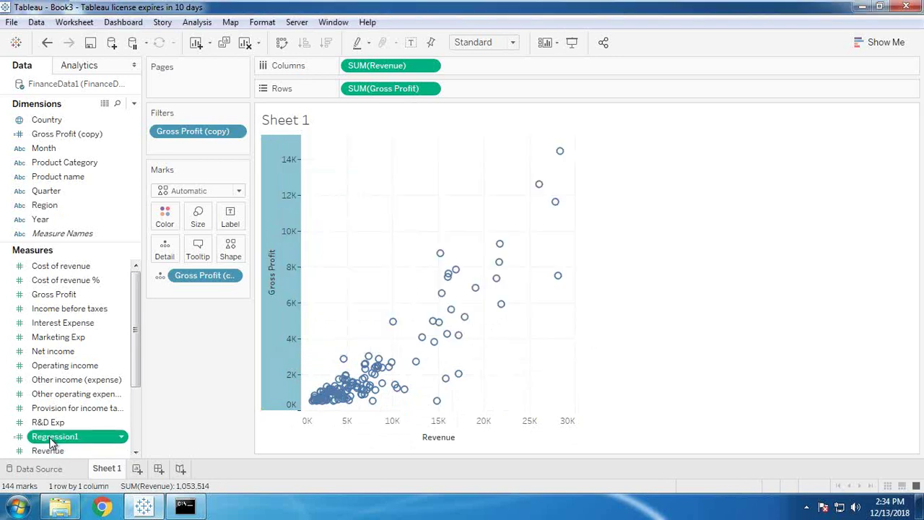
- Place Regression1 on Rows after SUM(Gross Profit) and set its mark type to Line
drag(50, 442, 480, 88)
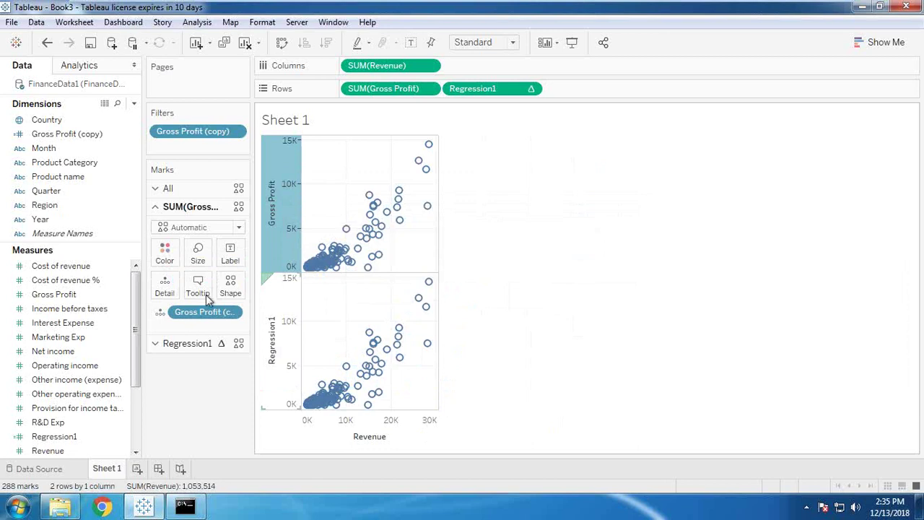
click(192, 344)
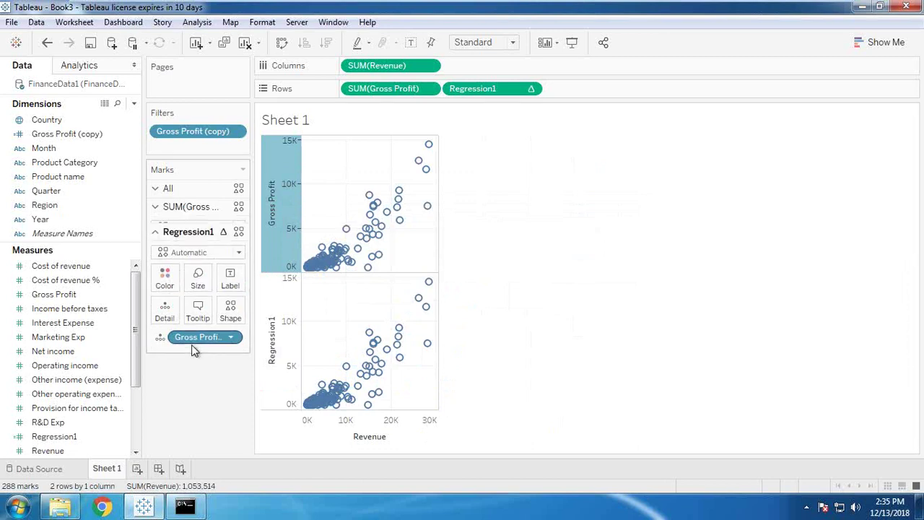
click(194, 245)
click(178, 288)
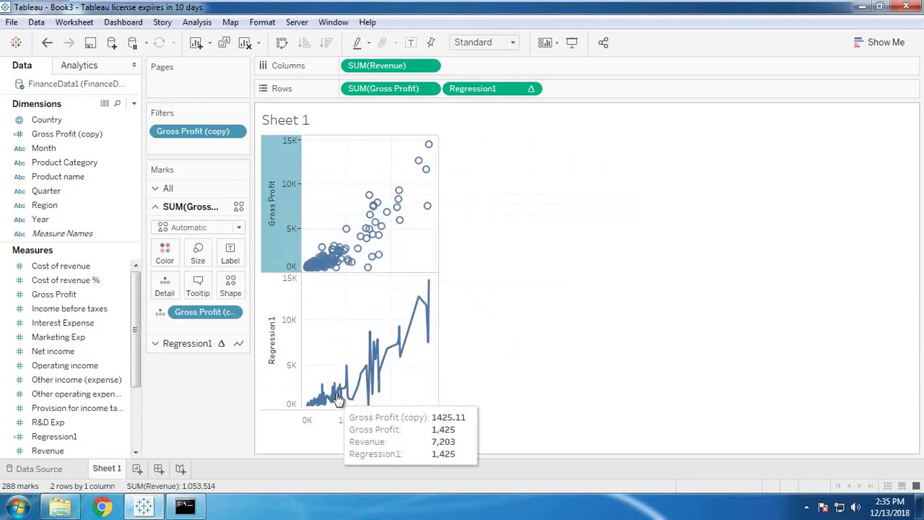
- Set the Regression1 table calculation on Rows to compute using Gross Profit (copy)
click(530, 88)
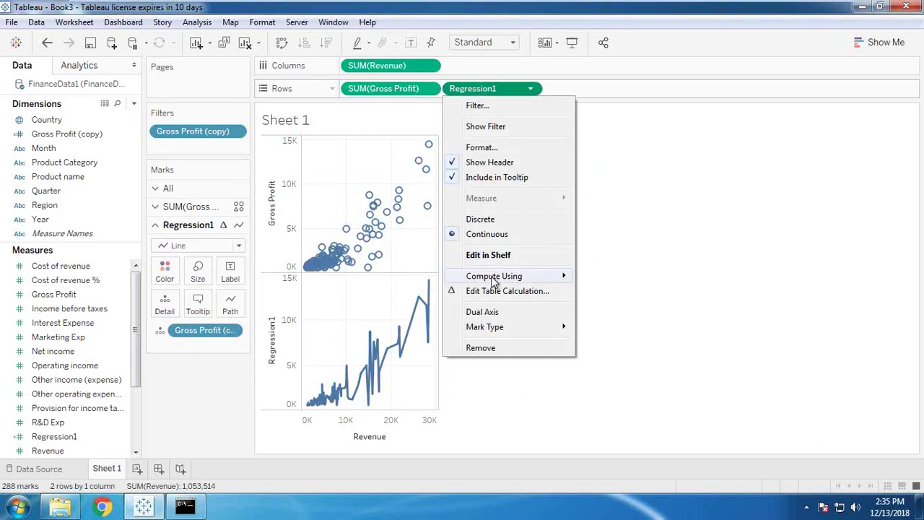
mouse_move(495, 278)
click(622, 310)
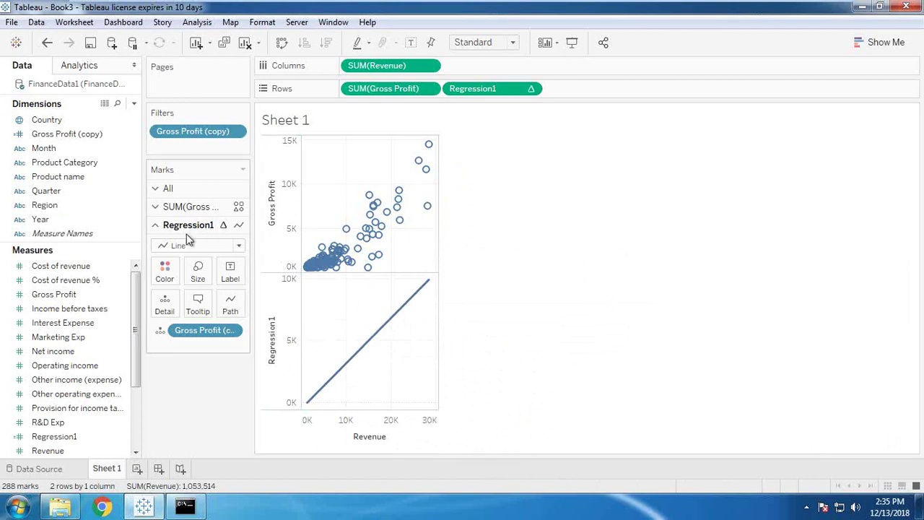
- Change the Regression1 line's color to the basic bright red #ff0000
click(165, 271)
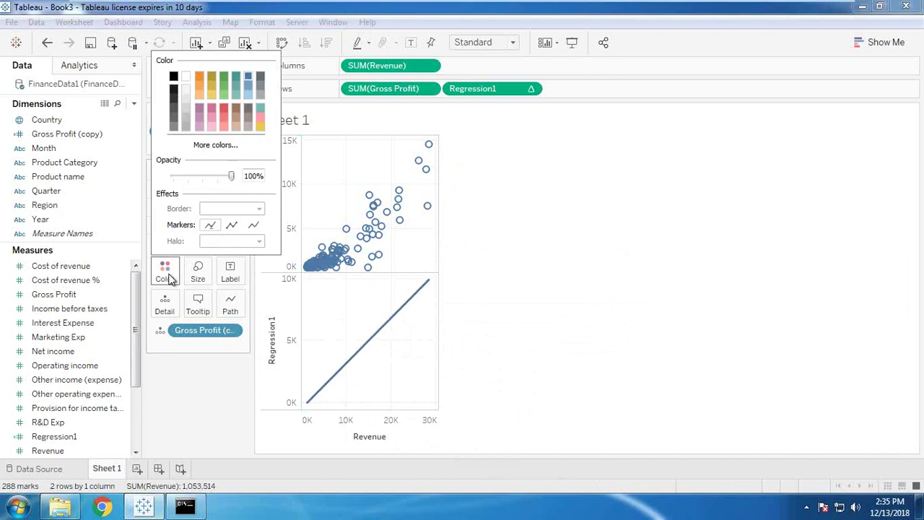
click(215, 144)
click(321, 148)
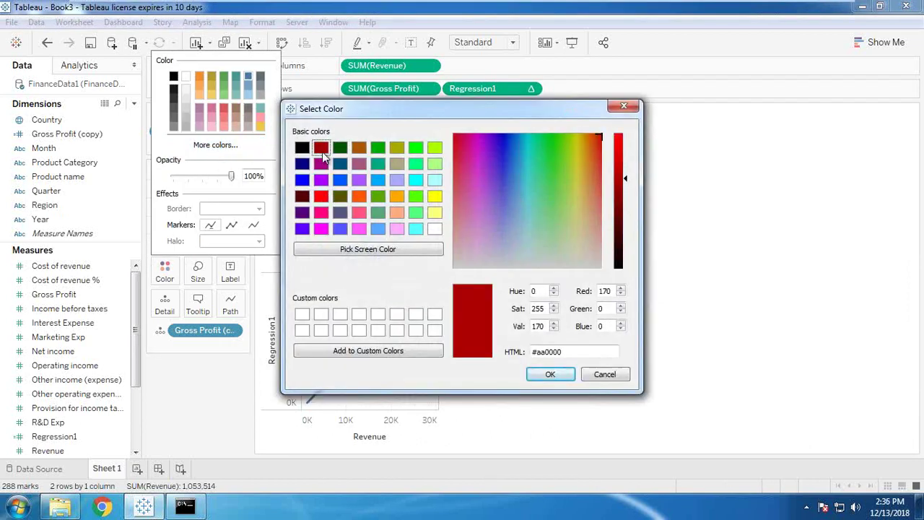
click(320, 195)
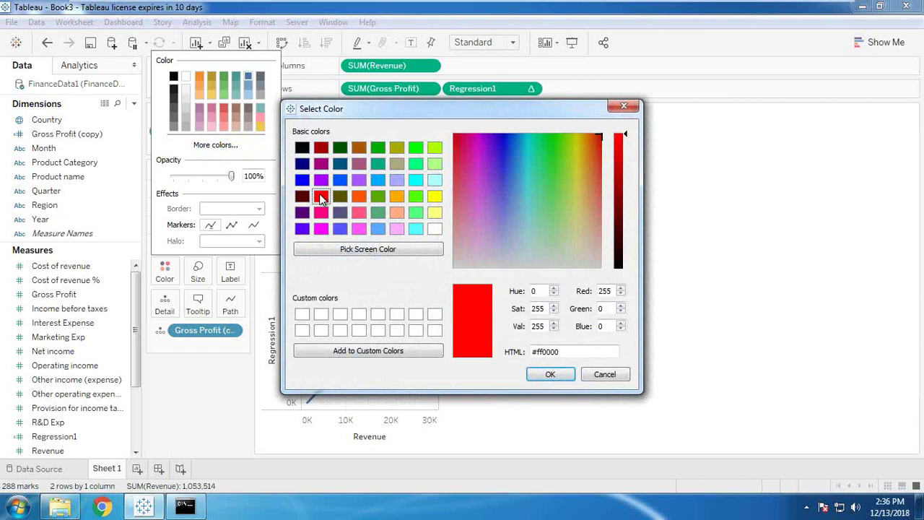
click(550, 374)
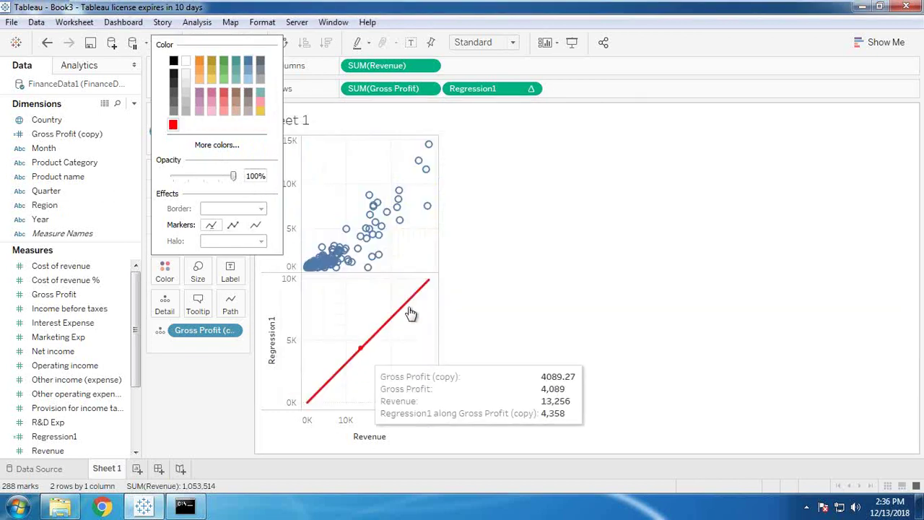
- Change the color of the SUM(Gross Profit) scatter marks to green
click(564, 266)
click(191, 206)
click(170, 250)
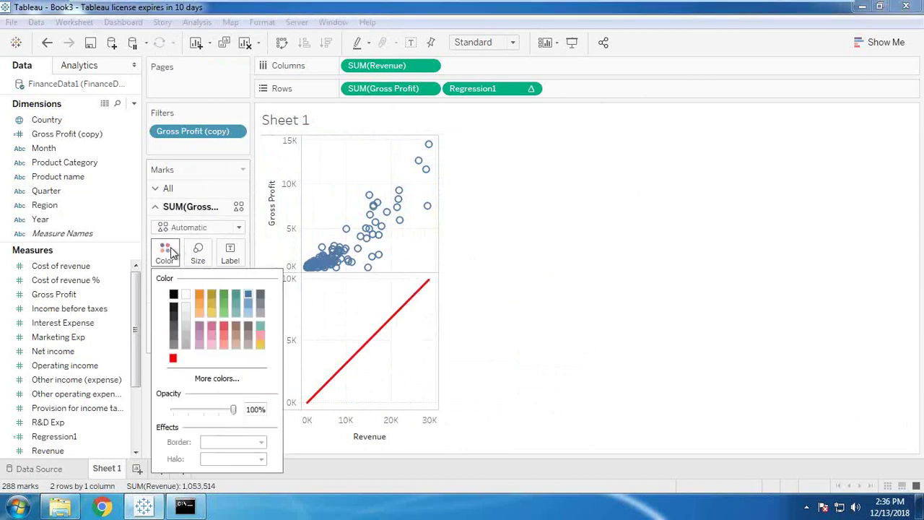
click(225, 294)
click(628, 316)
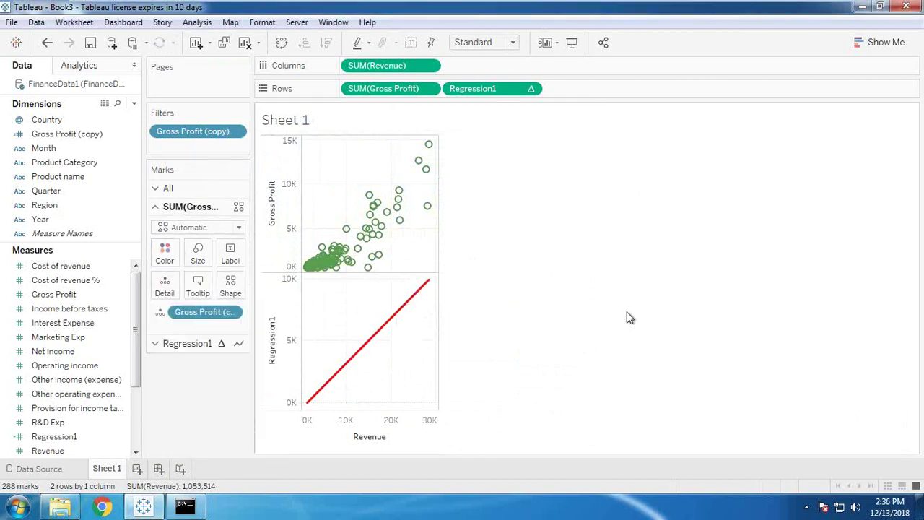
- Combine Regression1 with Gross Profit on a dual axis and synchronize the Regression1 axis
right_click(272, 331)
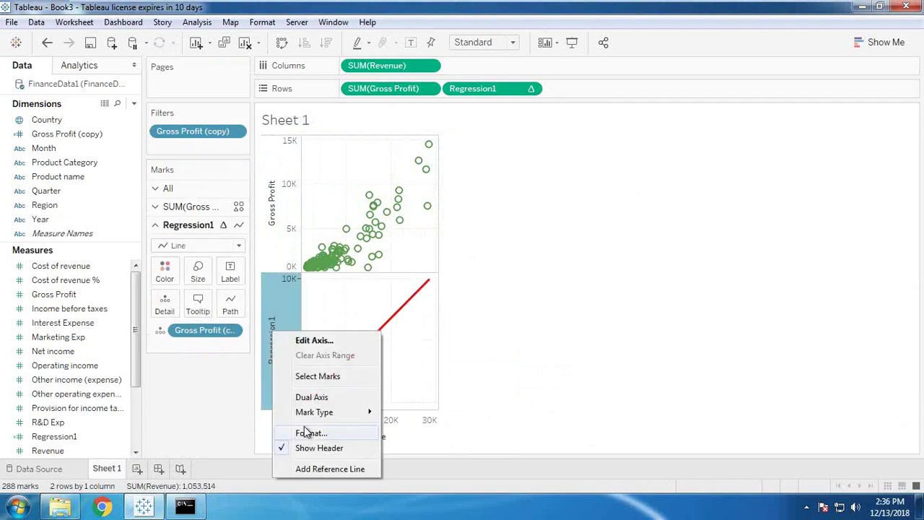
click(322, 403)
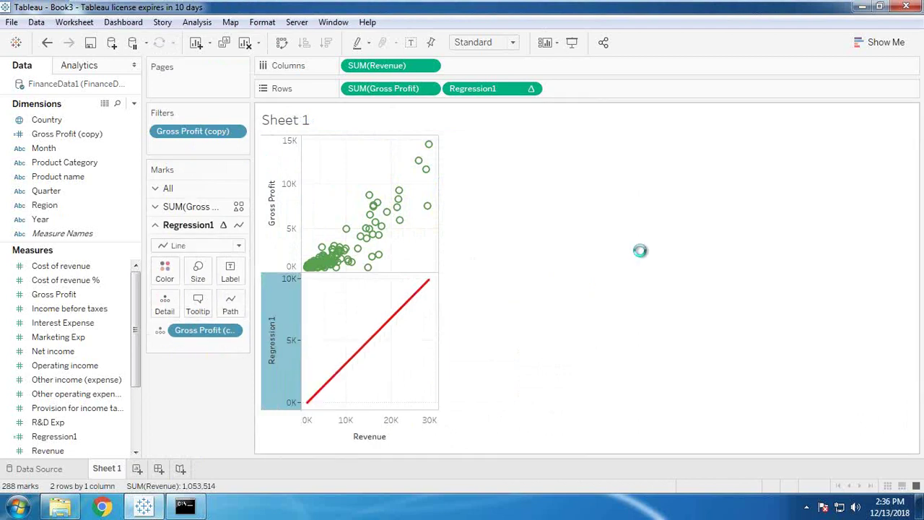
mouse_move(825, 16)
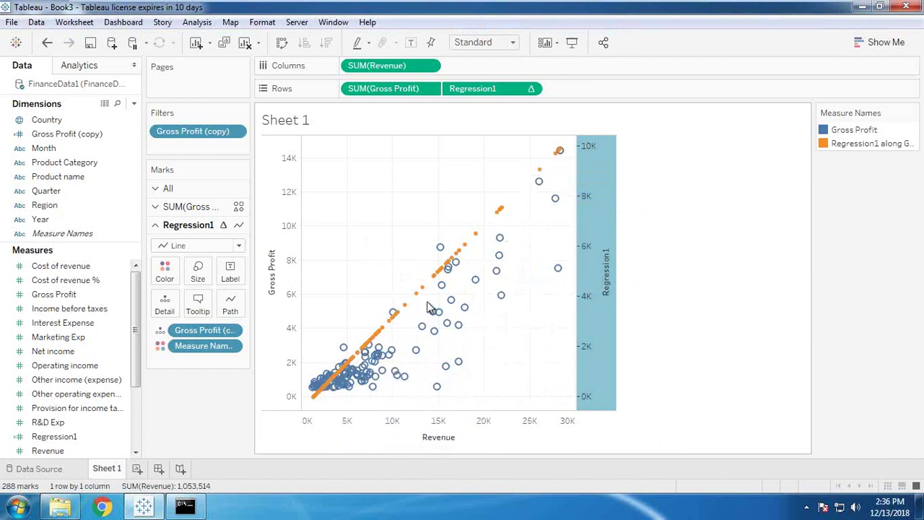
right_click(596, 219)
click(634, 302)
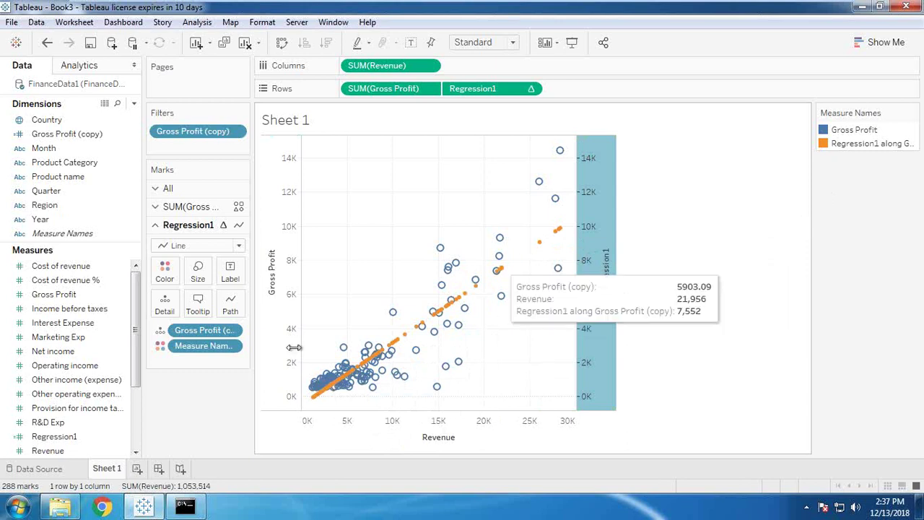
- Assign the dark red from the Traffic Light palette to the Regression1 item in the Measure Names colors
click(164, 271)
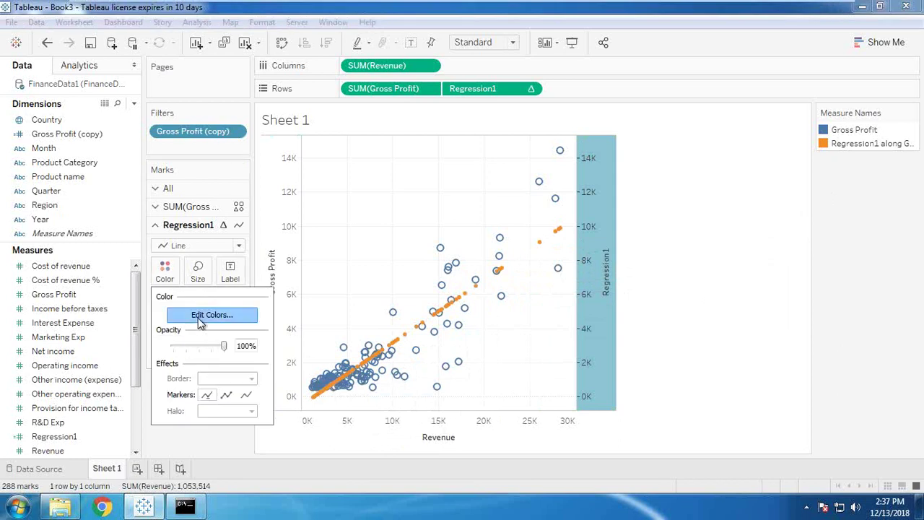
click(199, 318)
click(473, 156)
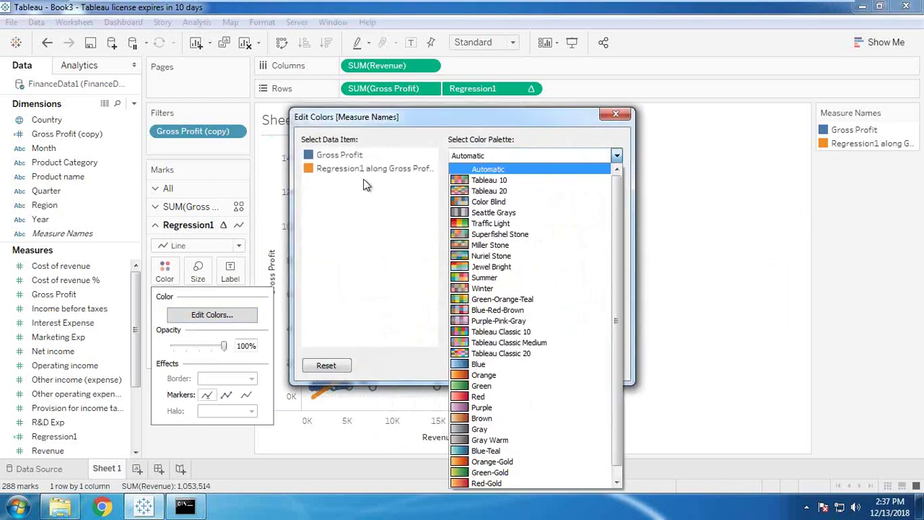
click(347, 176)
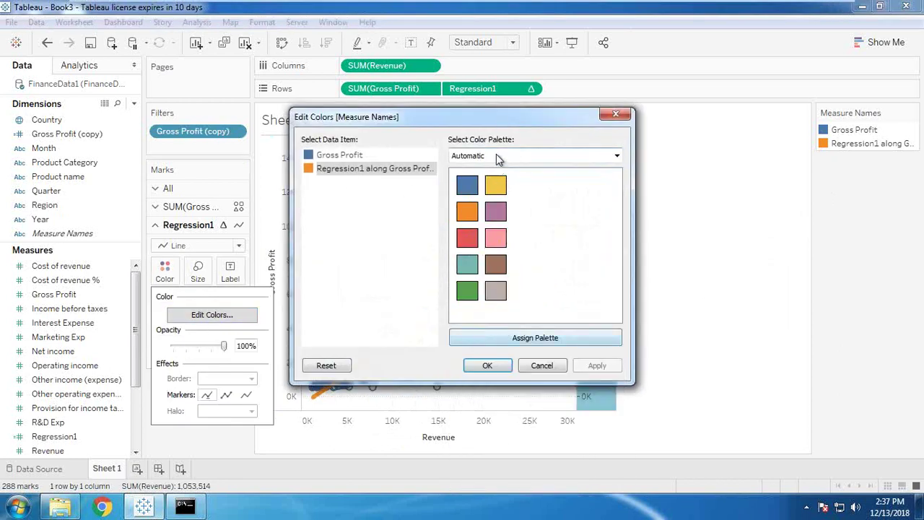
click(549, 156)
click(480, 224)
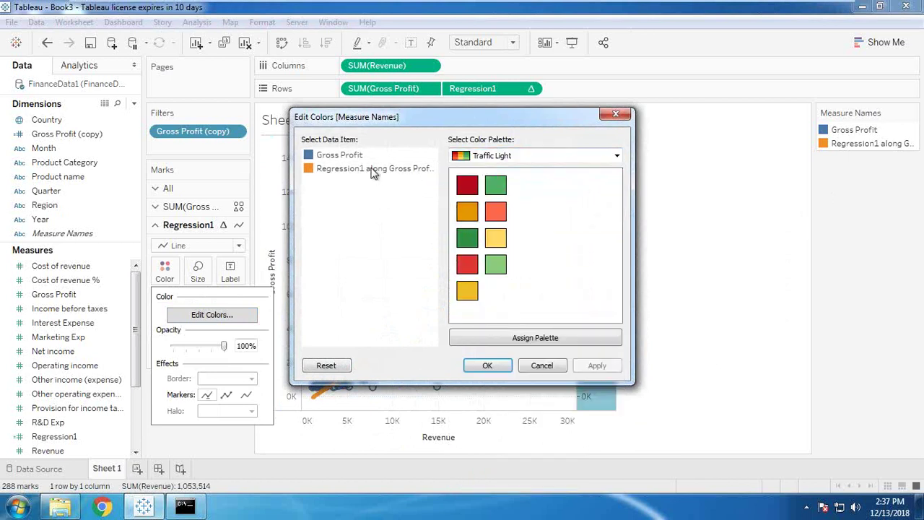
click(375, 174)
click(466, 184)
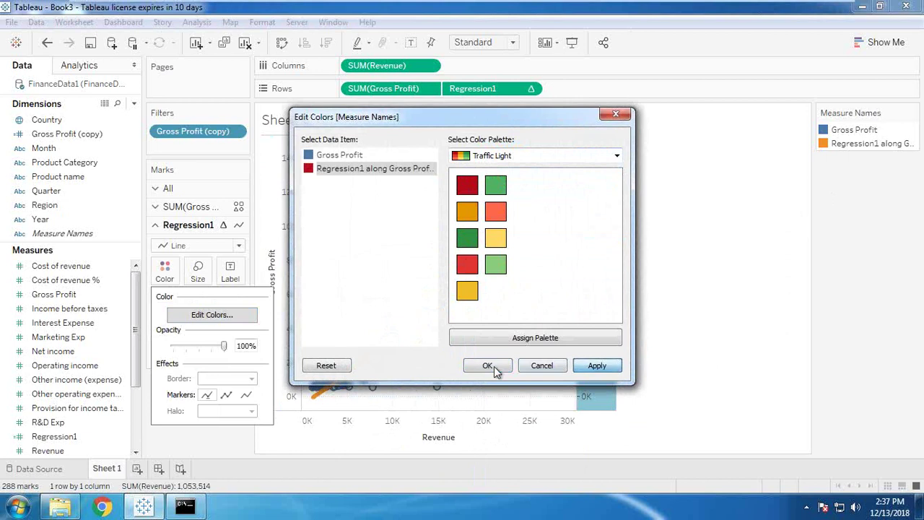
click(491, 365)
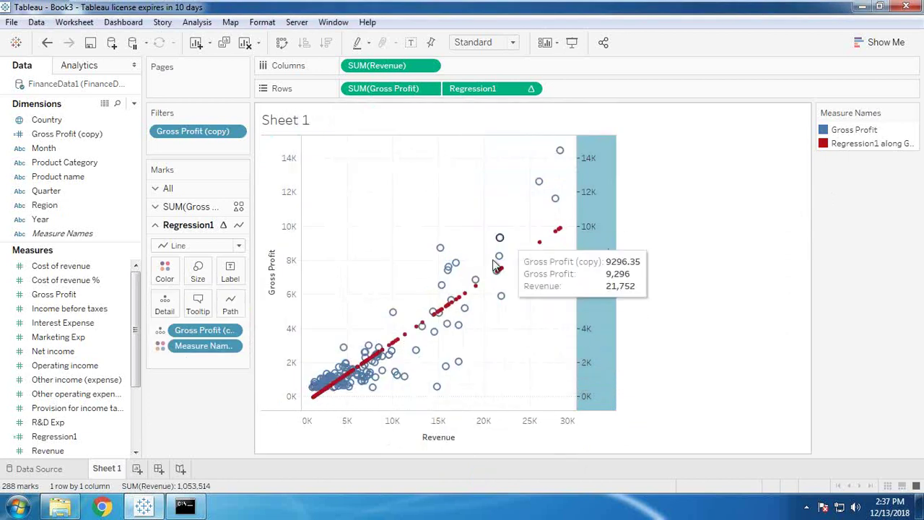
- Take the Windows 7 virtual machine out of full-screen view
click(822, 15)
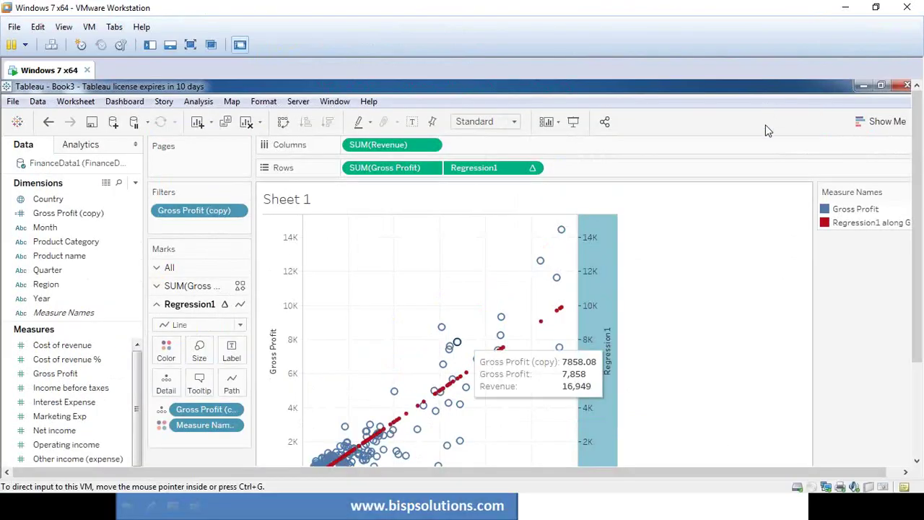